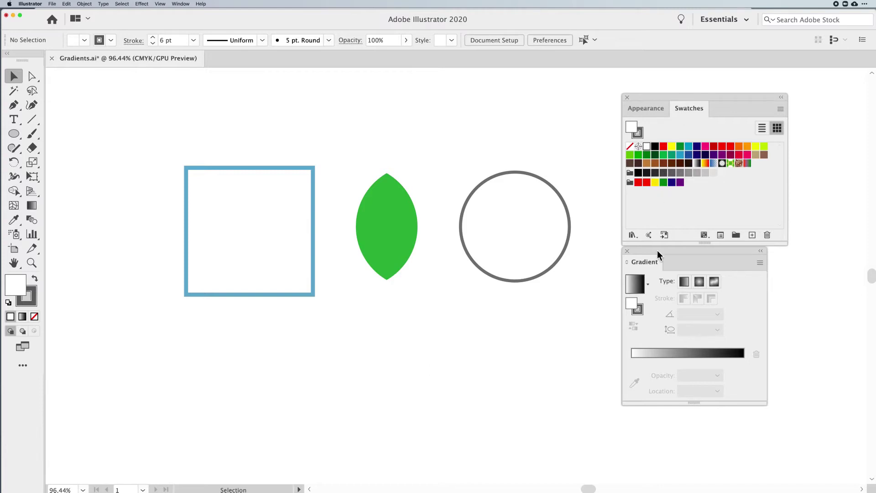
left_click(180, 4)
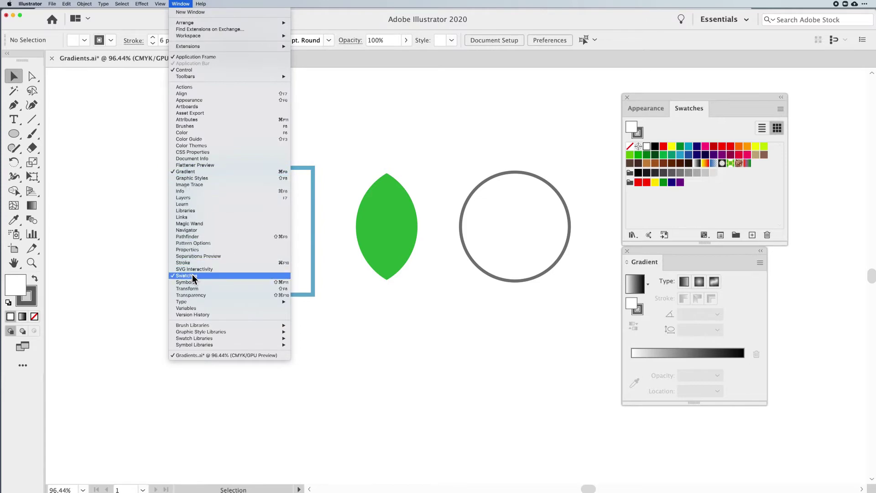
left_click(351, 107)
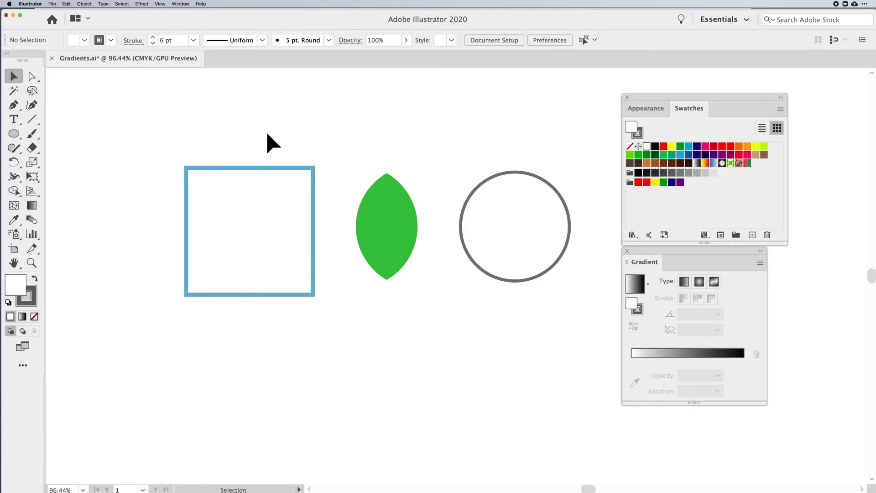
- Fill the blue-outlined square with the preset White, Black linear gradient
left_click(297, 212)
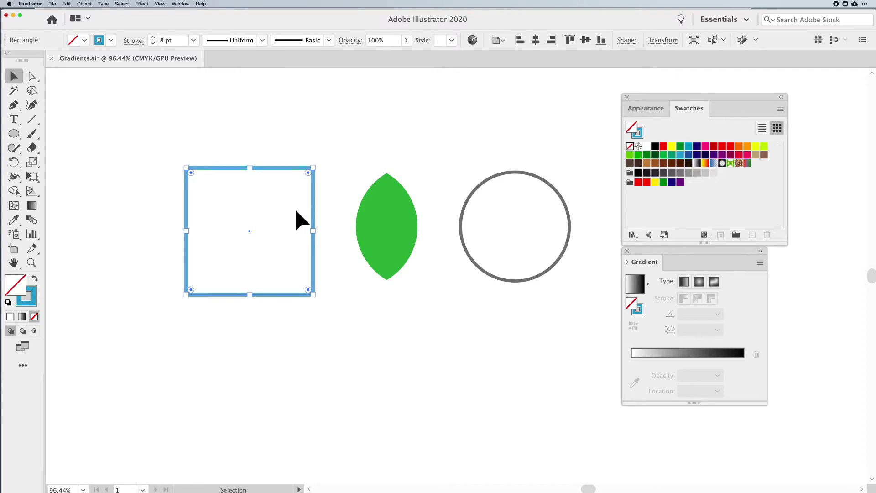
left_click(781, 109)
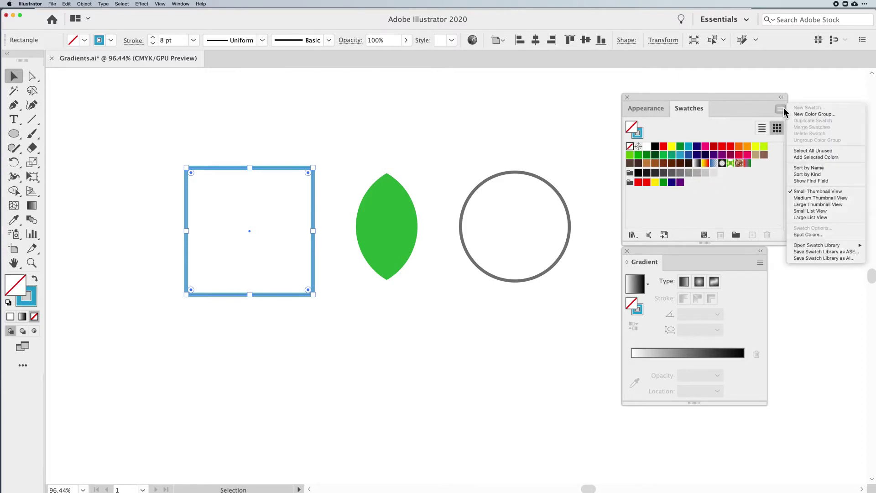
left_click(746, 106)
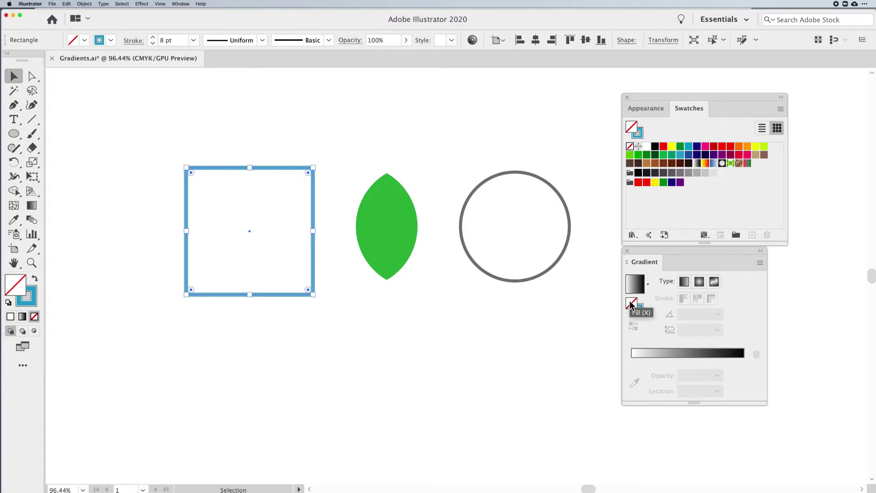
left_click(647, 285)
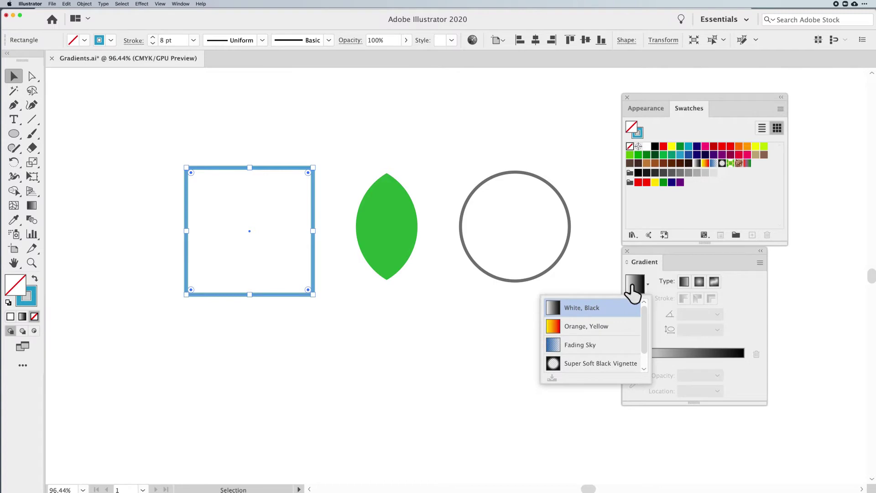
scroll(581, 328, "down", 1)
scroll(581, 327, "up", 1)
left_click(586, 311)
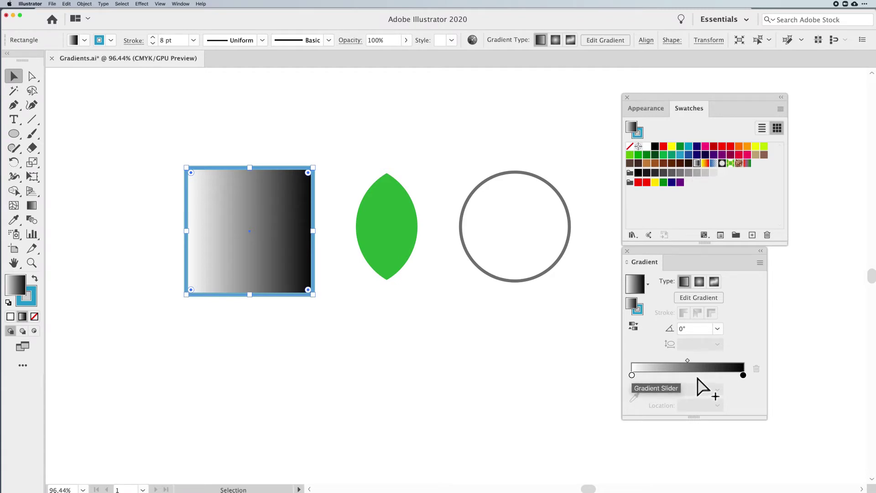
- Try 55% cyan and the C=80 M=10 Y=45 K=0 swatch on the gradient's white starting stop
double_click(631, 375)
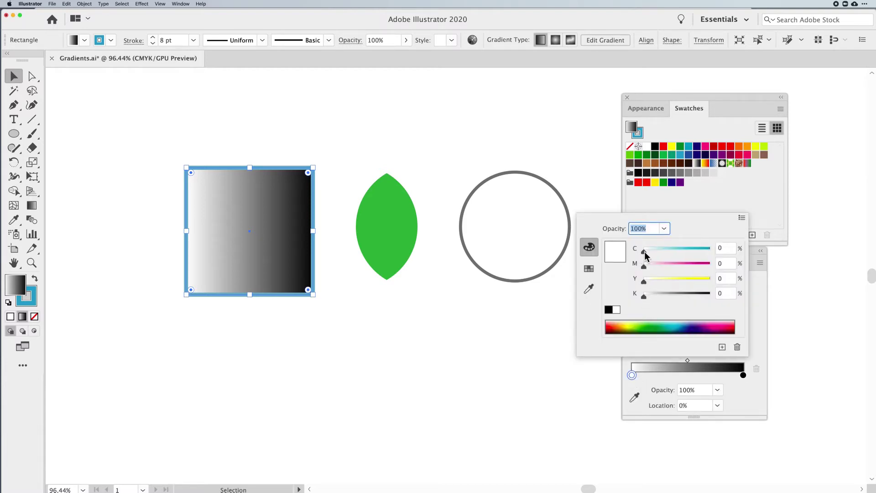
left_click_drag(644, 252, 681, 251)
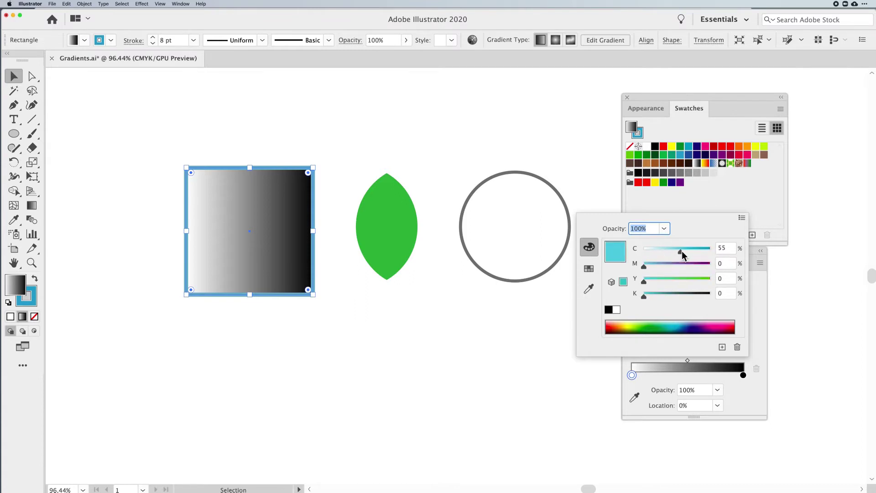
left_click(588, 271)
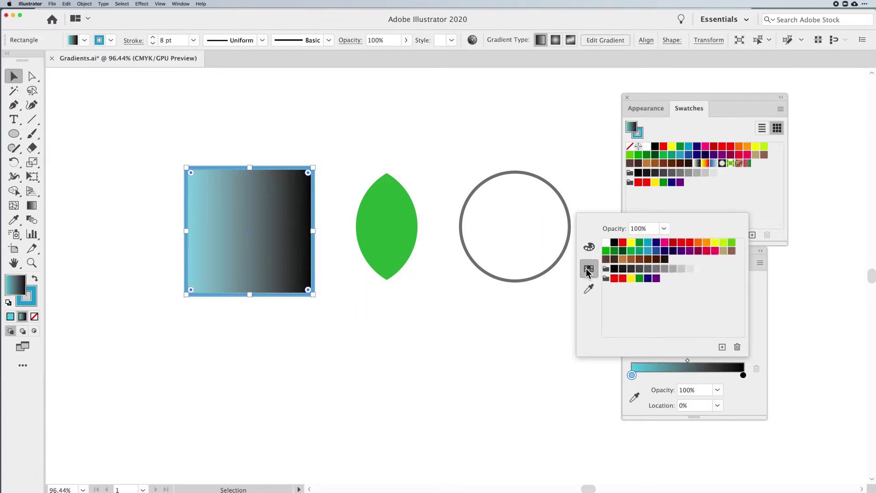
left_click(639, 250)
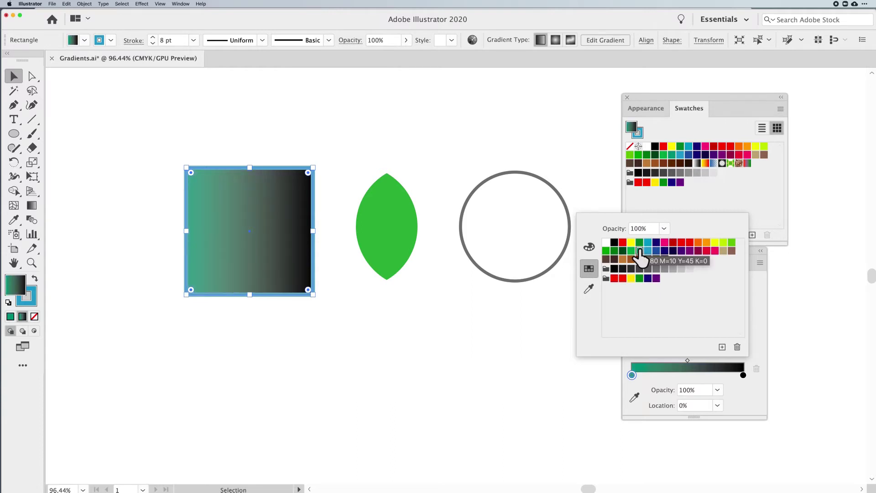
- Recolor the gradient's starting stop with the green sampled from the leaf, and change the black end stop to yellow
left_click(588, 290)
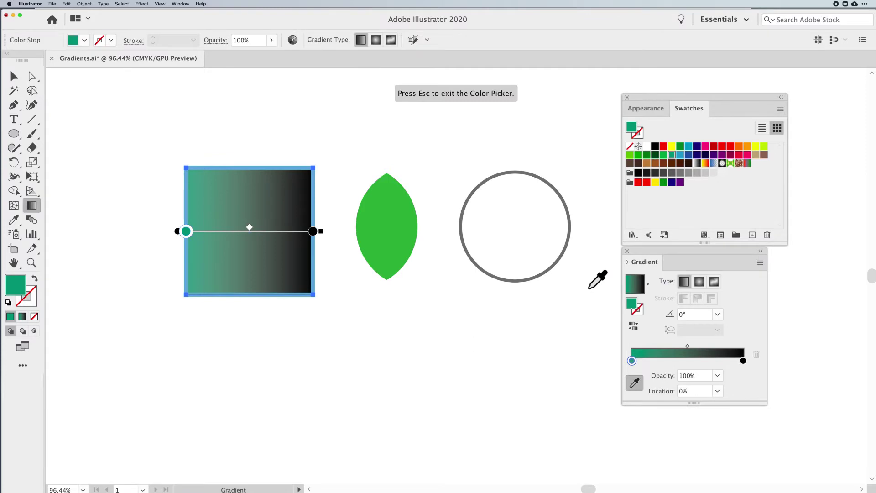
left_click(382, 237)
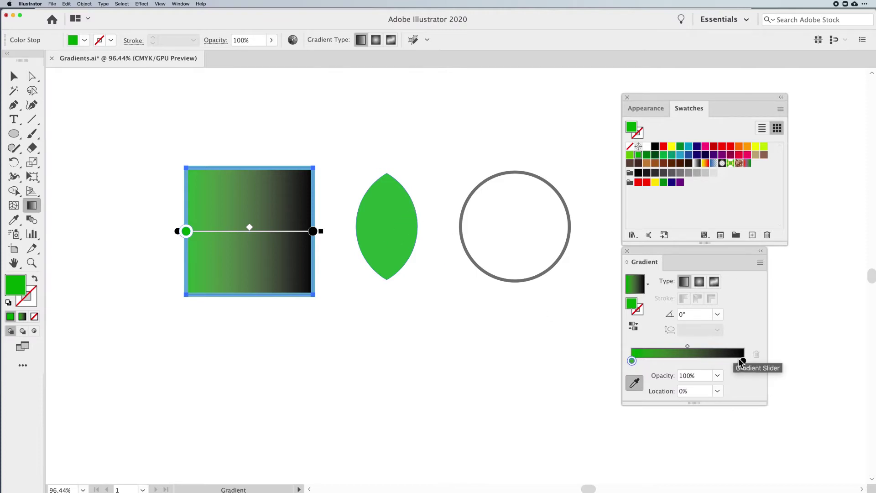
double_click(742, 362)
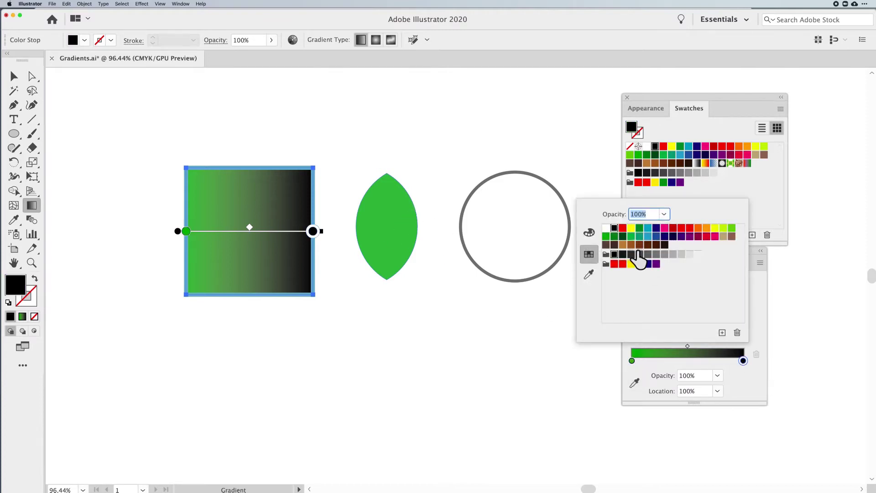
left_click(630, 227)
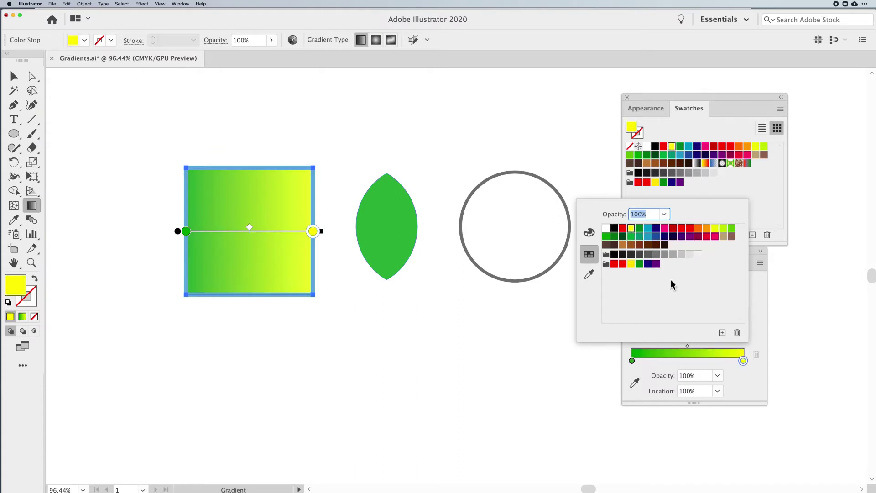
left_click(758, 341)
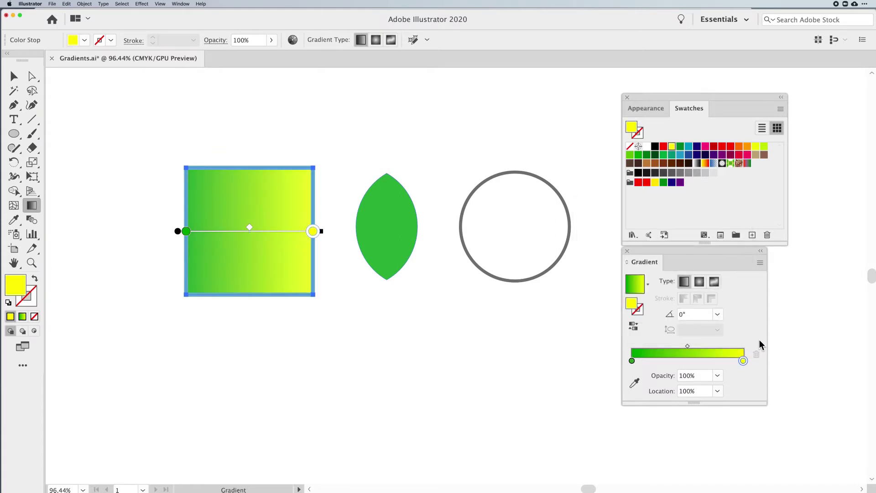
- Add a blue color stop to the square's gradient and rearrange the stops with blue at 0% and green at about 52%
left_click(689, 361)
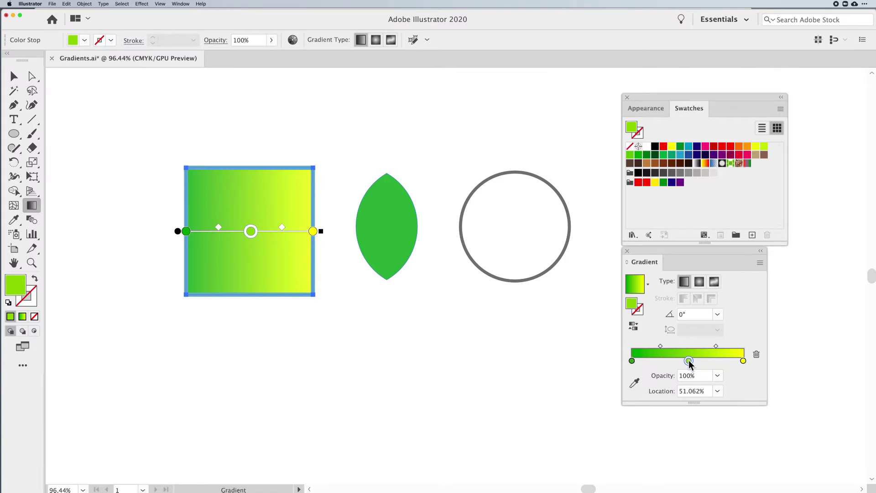
double_click(688, 361)
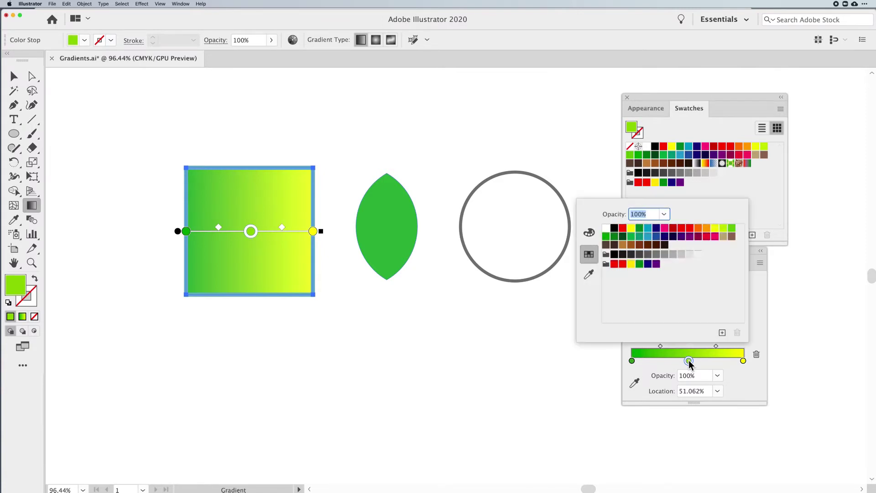
left_click(648, 236)
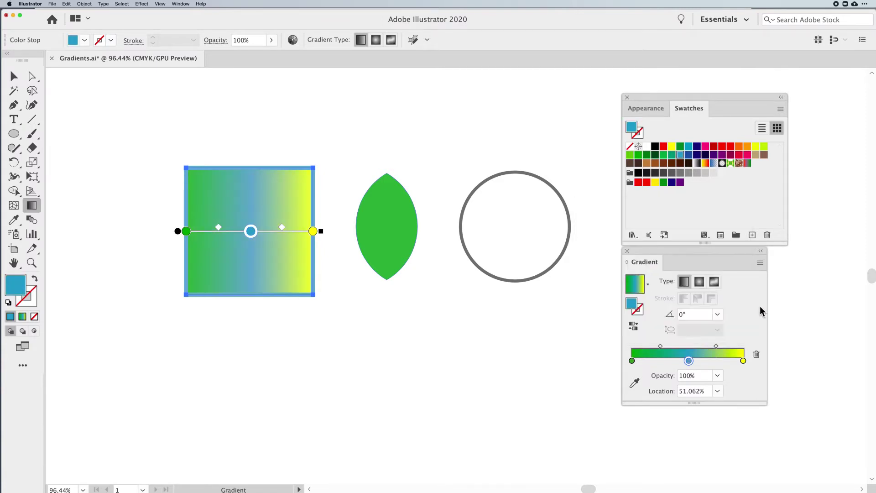
left_click_drag(689, 361, 631, 362)
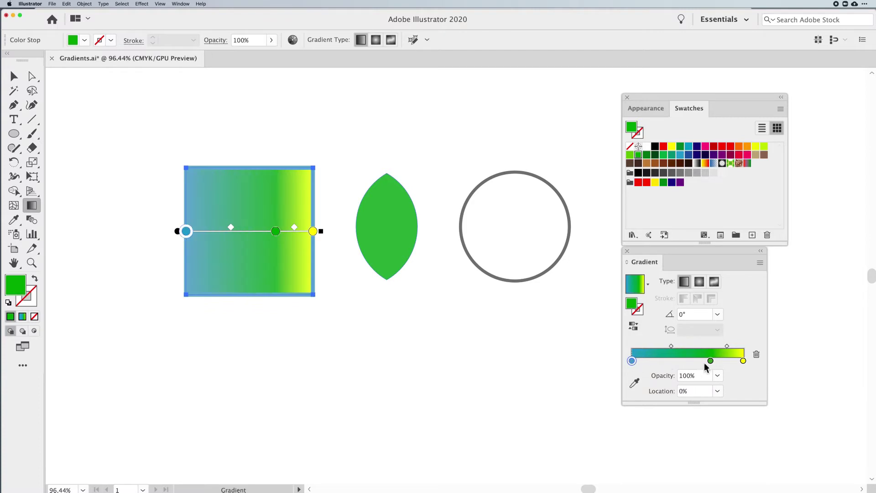
left_click_drag(710, 364, 689, 363)
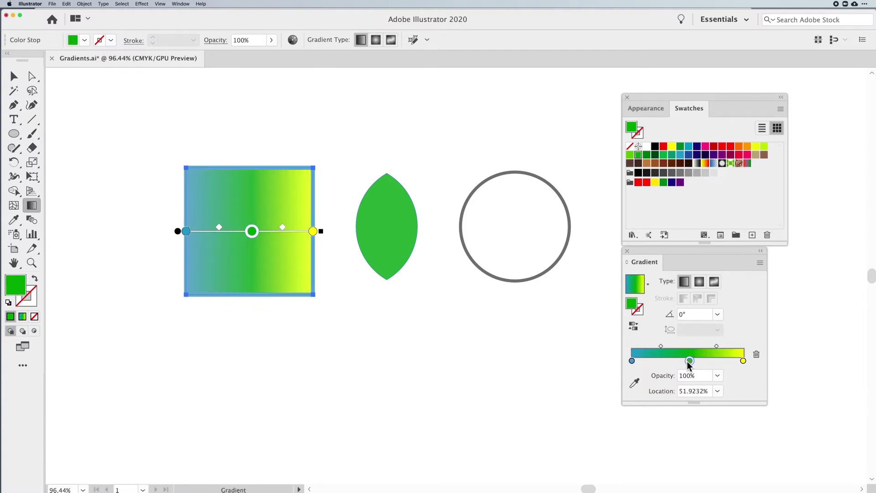
- Try shifting the midpoint between the blue and green stops to about 79%, and set its location back to 50%
left_click(661, 347)
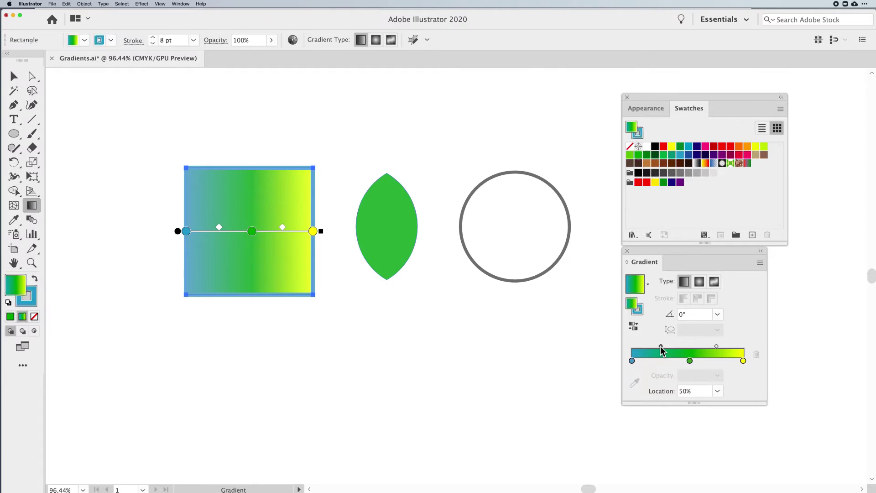
left_click(631, 361)
left_click(689, 361)
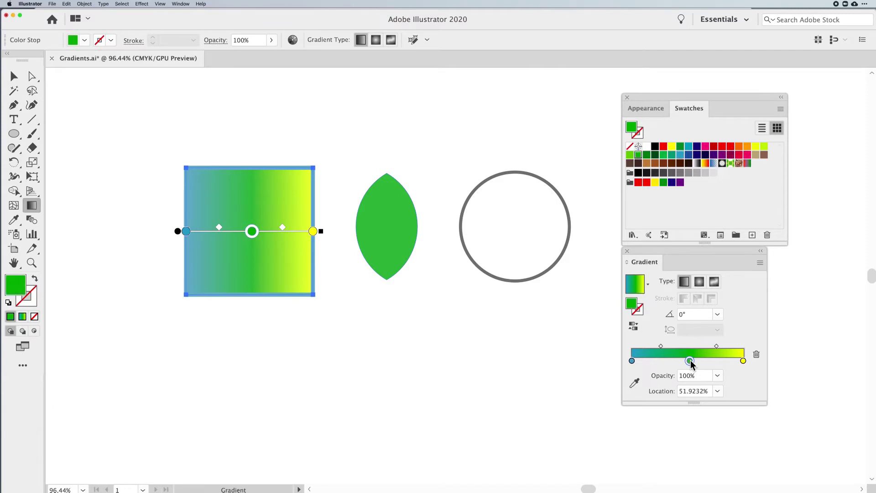
left_click(661, 347)
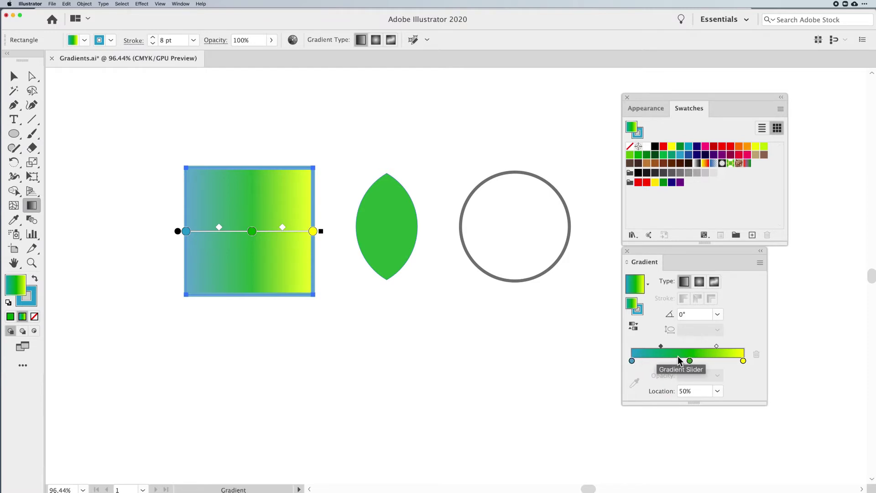
mouse_move(661, 346)
left_mouse_down()
mouse_move(644, 347)
mouse_move(676, 347)
left_mouse_up()
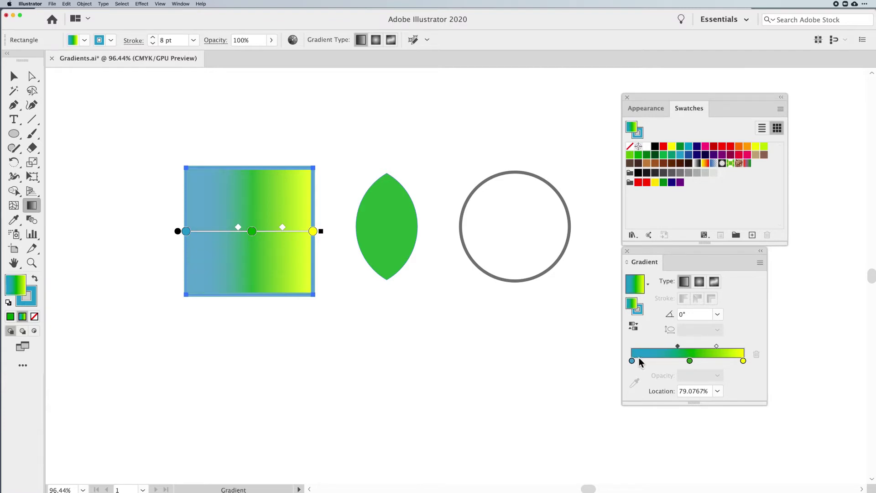
left_click_drag(678, 347, 662, 345)
left_click(717, 390)
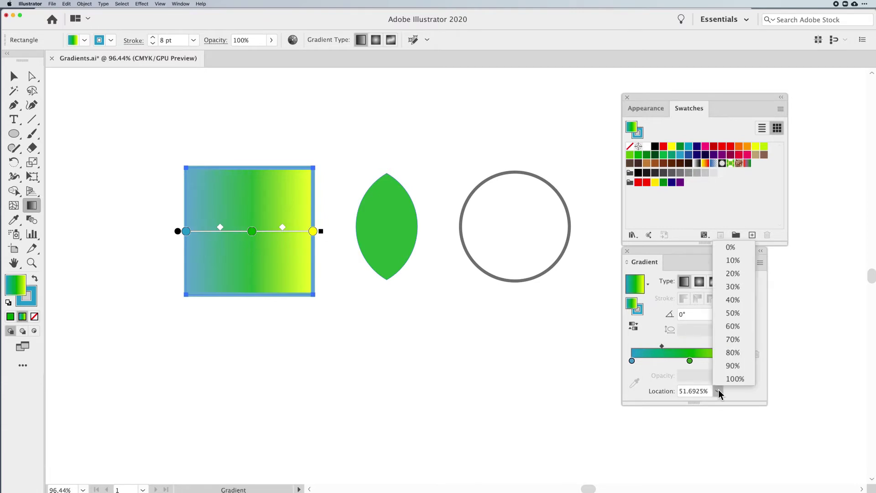
left_click(732, 313)
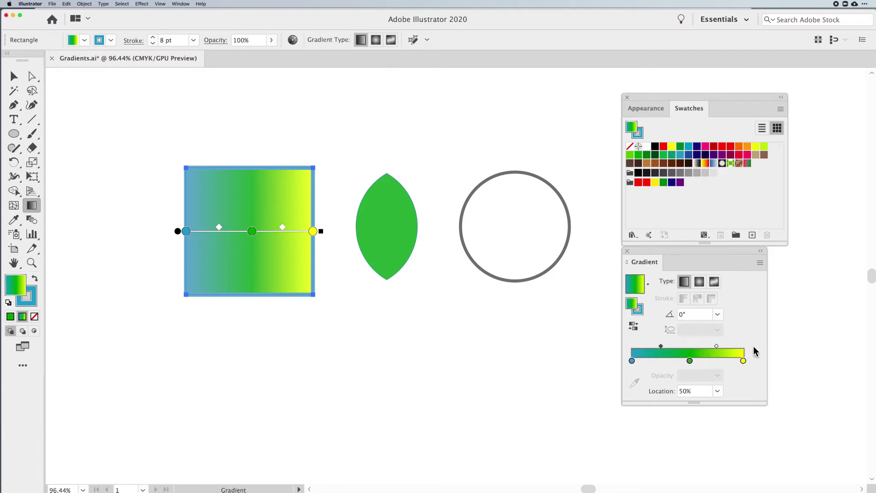
- Add an orange color stop between the blue and green stops, at about 27% of the gradient
left_click(661, 360)
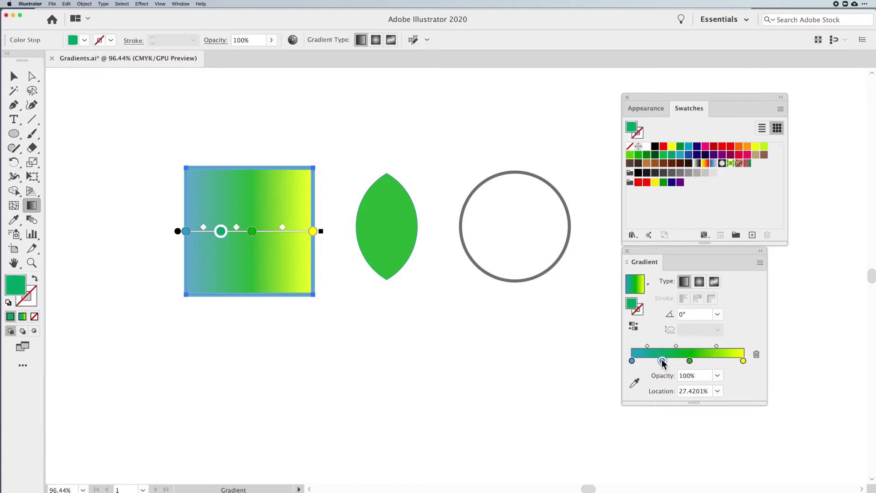
double_click(661, 361)
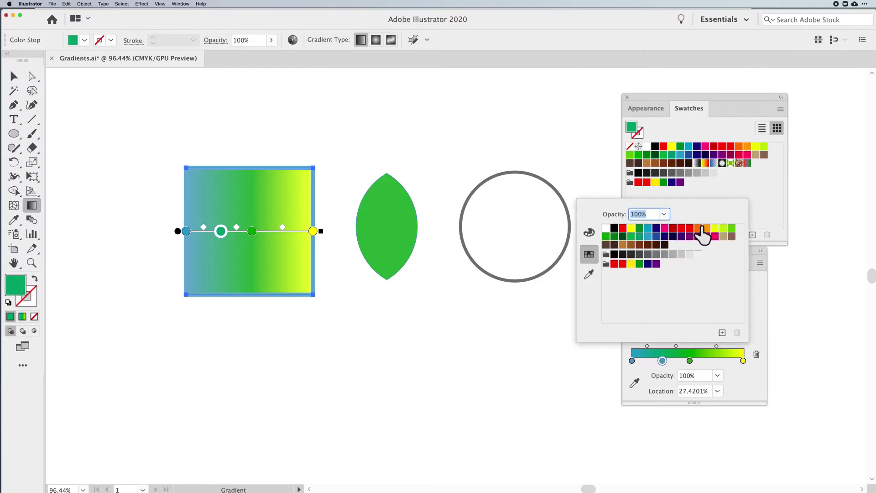
left_click(706, 227)
left_click(735, 384)
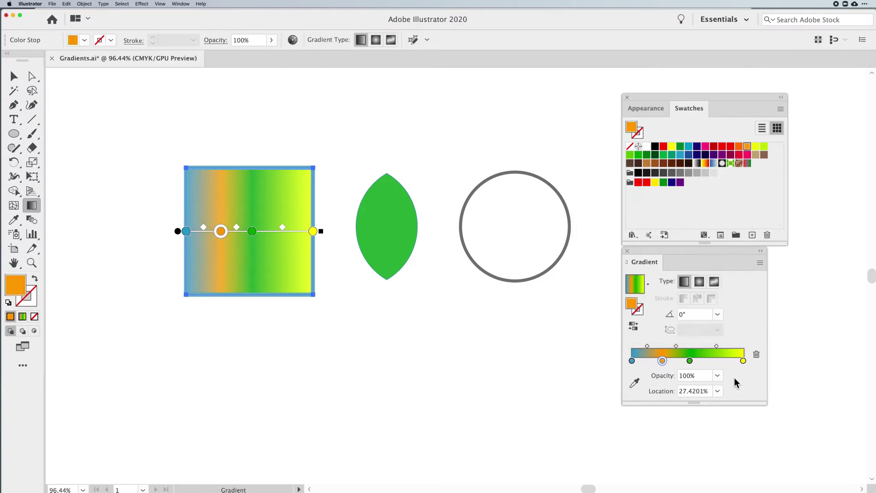
- Remove the green color stop from the gradient and move the orange stop to about 50%
left_click_drag(689, 360, 667, 360)
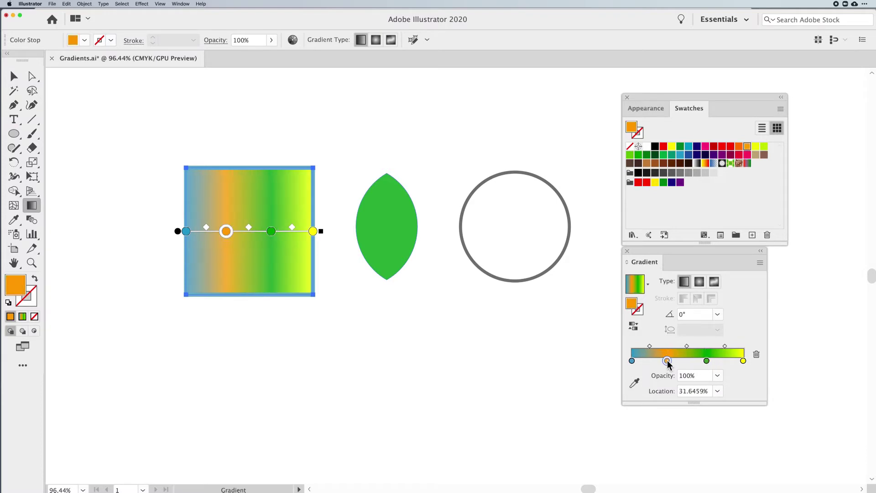
left_click(706, 361)
left_click_drag(708, 363, 708, 387)
left_click_drag(667, 361, 687, 360)
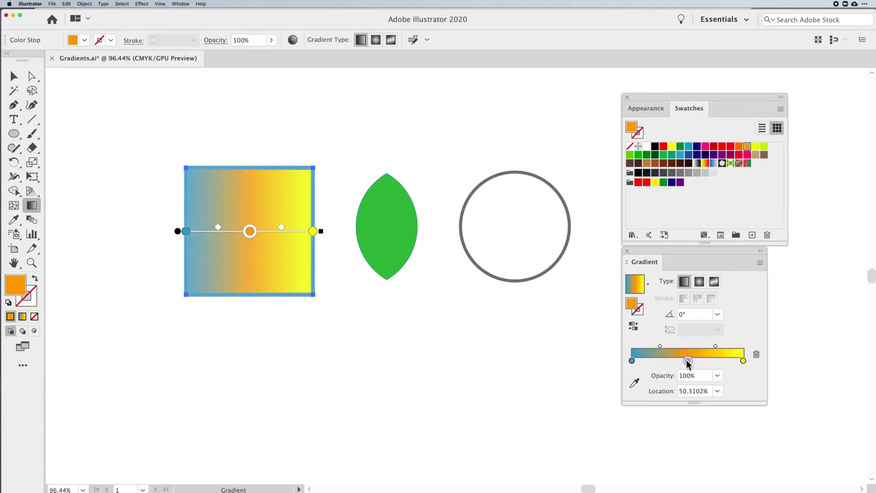
- Check the location values of the gradient's blue and orange color stops
left_click(631, 361)
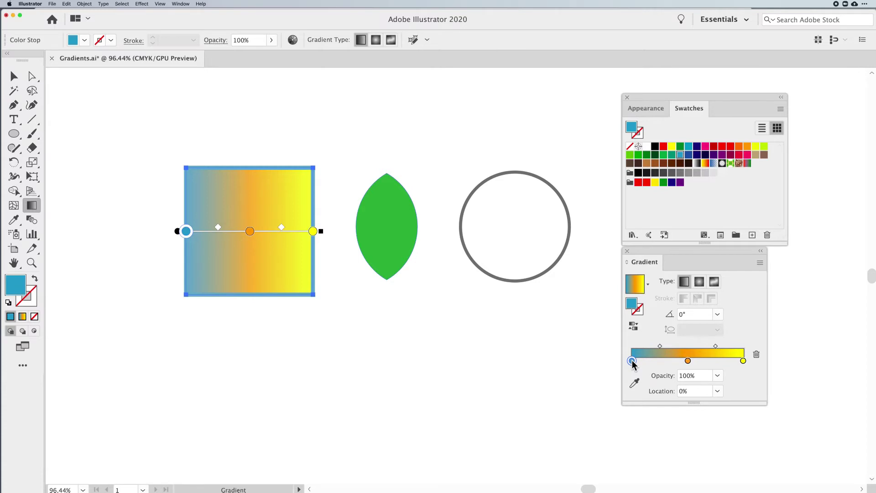
left_click(693, 393)
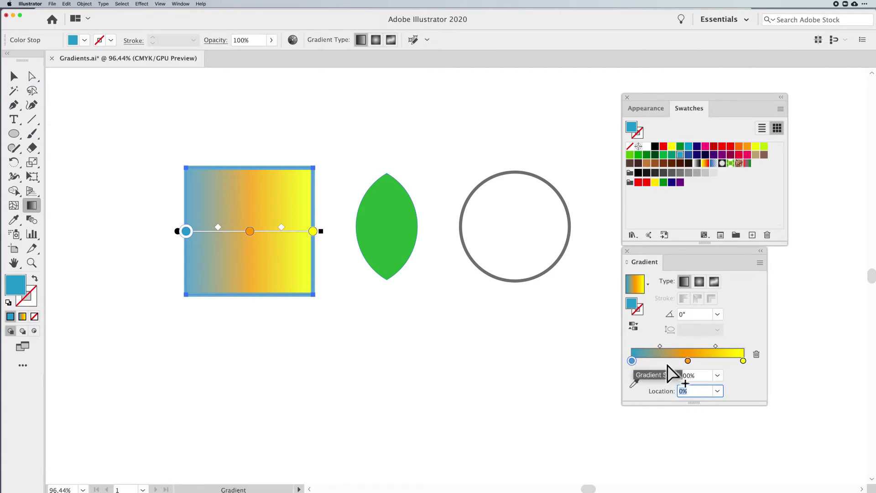
left_click(687, 361)
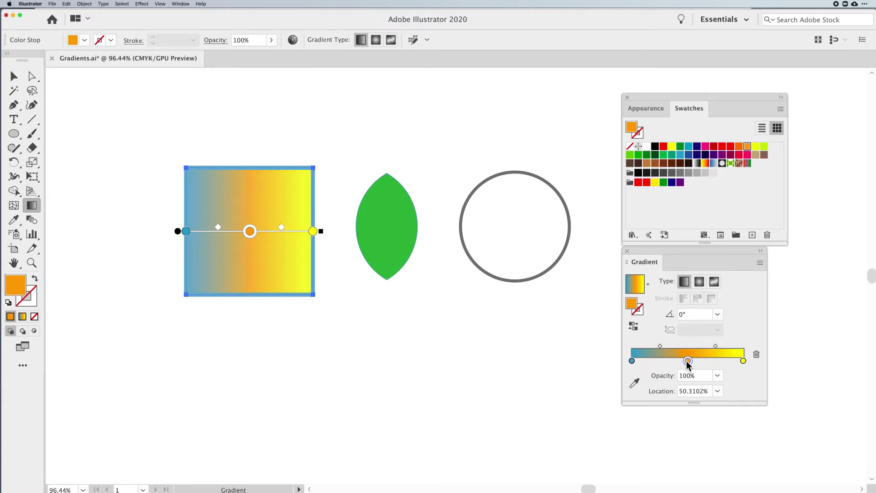
- Set the orange color stop's location to the exact middle of the gradient and select the yellow stop to check its location
left_click(717, 391)
left_click(732, 313)
left_click(742, 360)
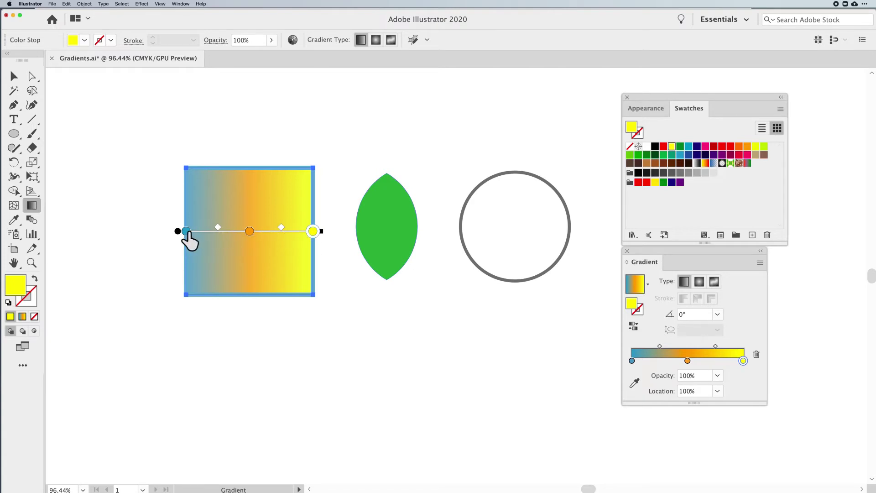
- Look up the view command that shows or hides the gradient annotator
left_click(163, 4)
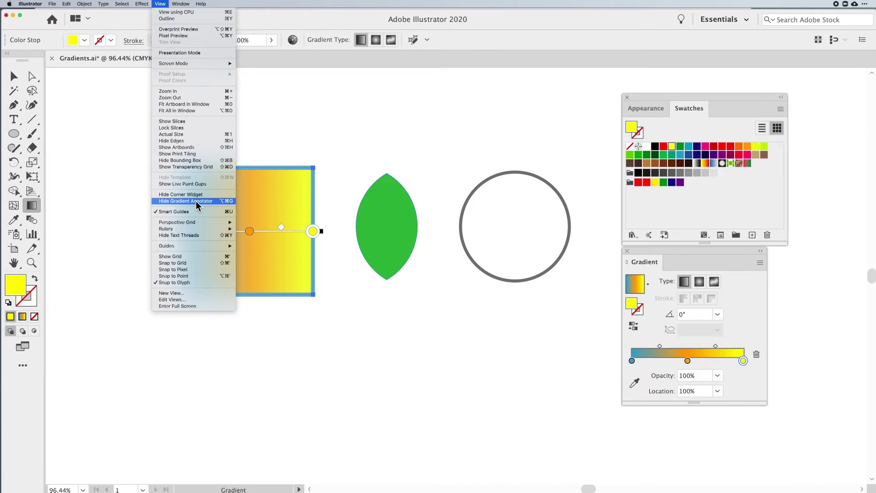
left_click(160, 4)
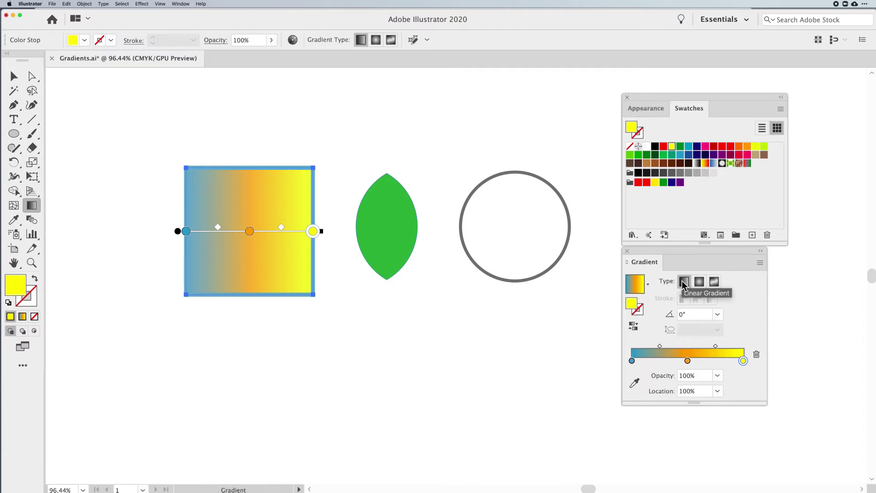
- Try the radial gradient type on the square and compare it with the linear type
left_click(700, 282)
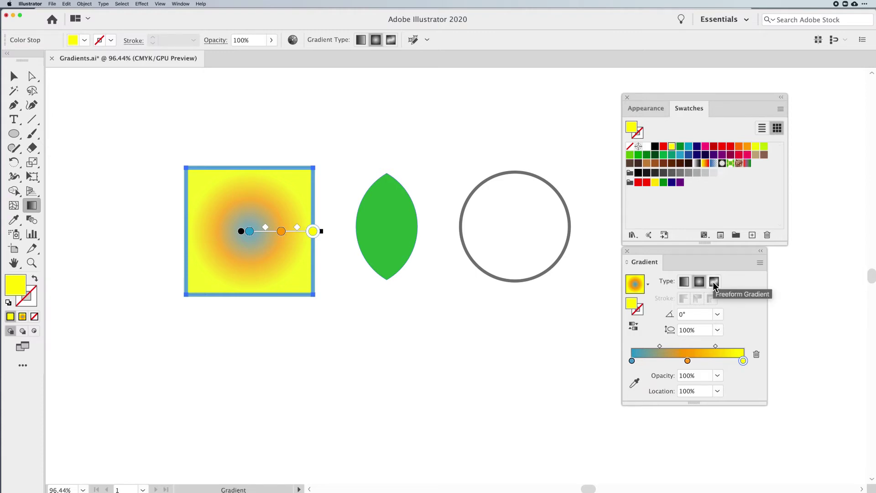
left_click(685, 282)
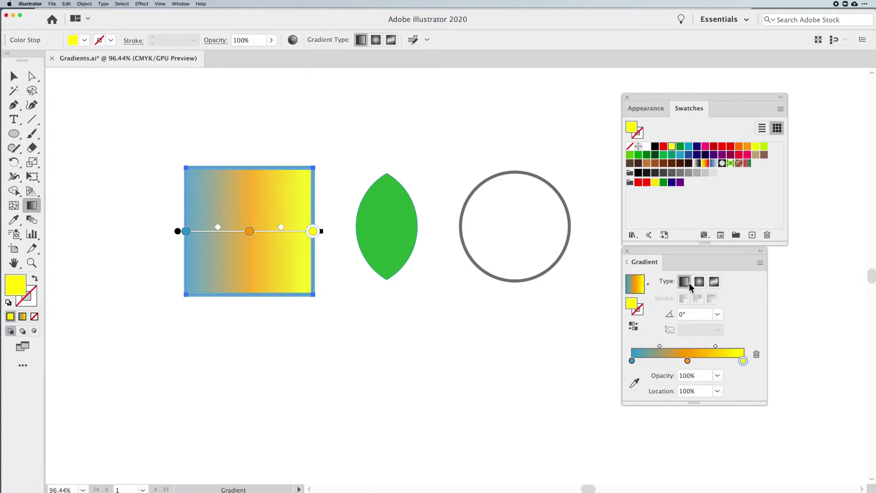
left_click(697, 283)
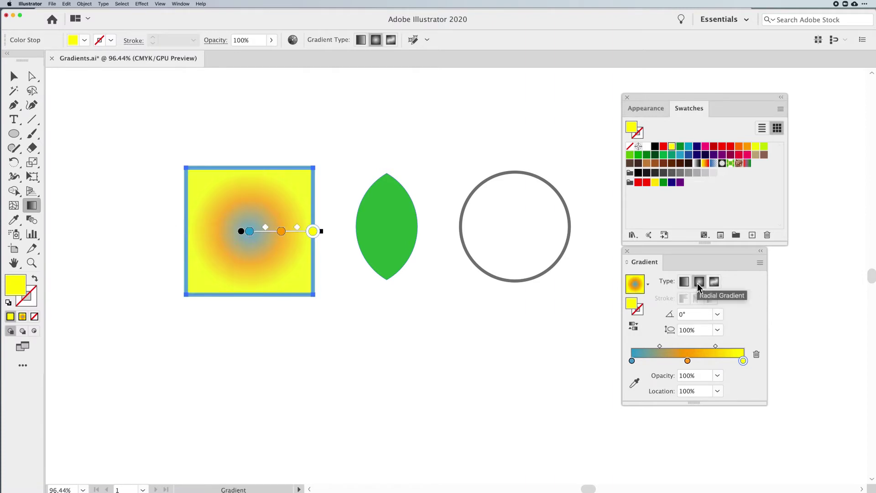
- Try reversing the gradient in radial and linear form, ending with a linear gradient running from yellow to blue
left_click(633, 326)
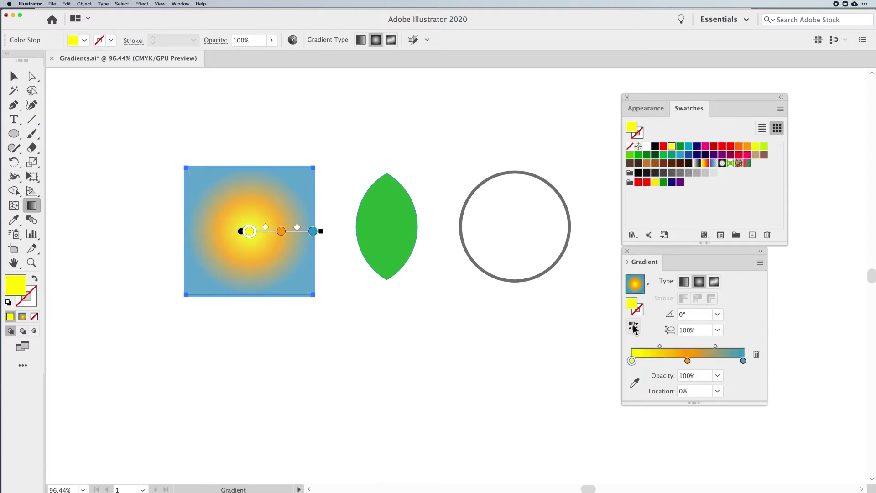
left_click(633, 327)
left_click(633, 326)
left_click(684, 283)
left_click(633, 327)
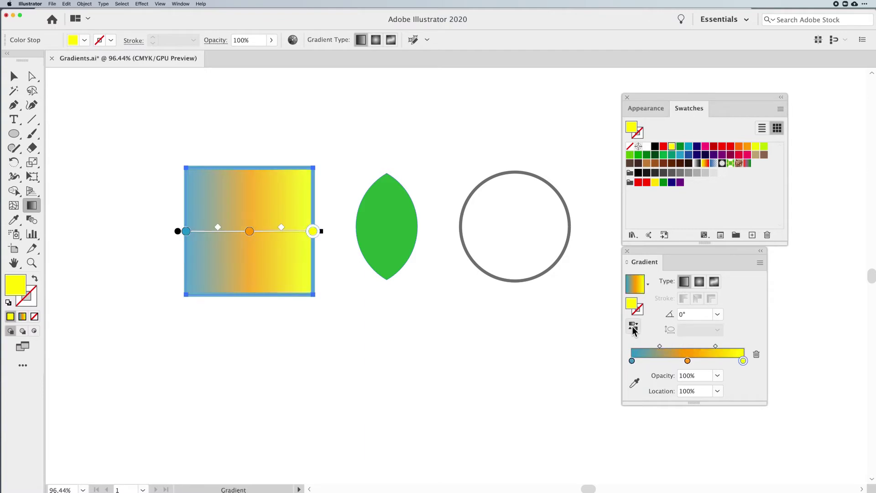
left_click(633, 327)
- Change the square's gradient type to radial and look through the preset gradient angles
left_click(718, 314)
left_click(717, 315)
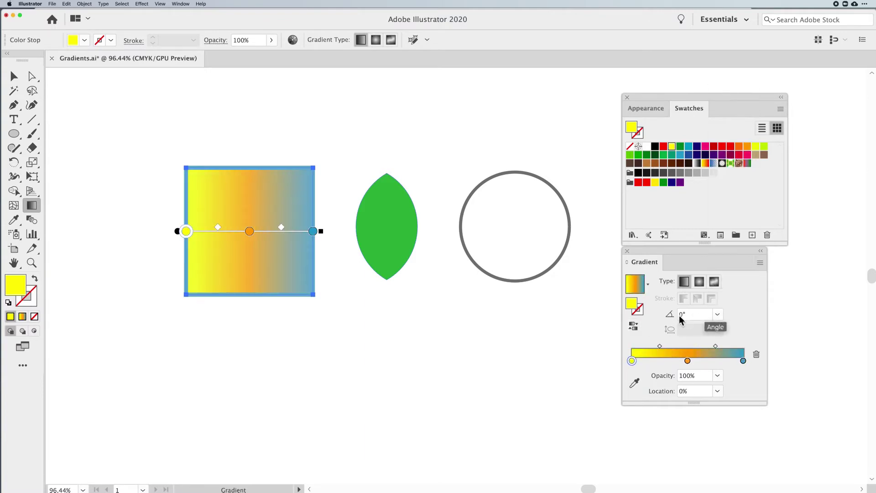
left_click(699, 283)
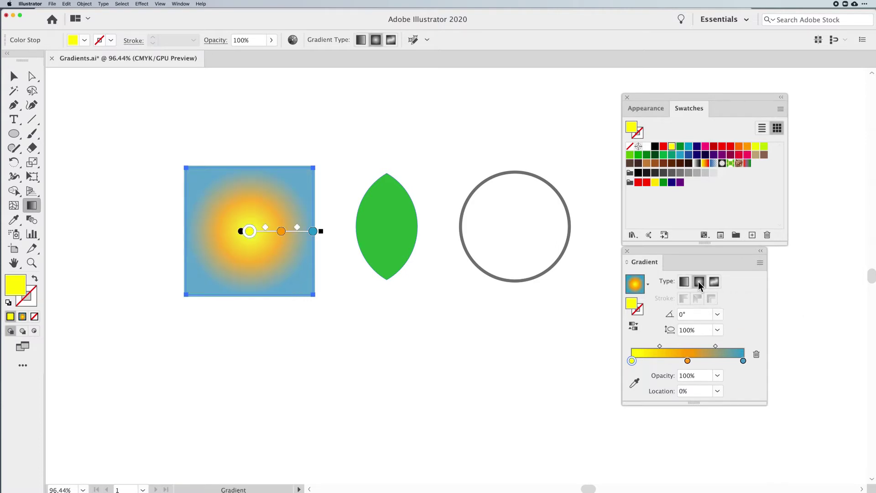
left_click(717, 314)
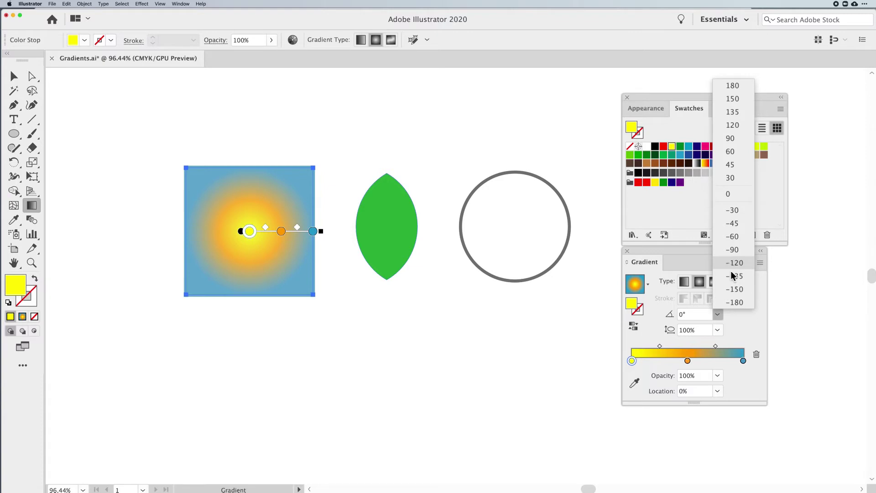
left_click(719, 329)
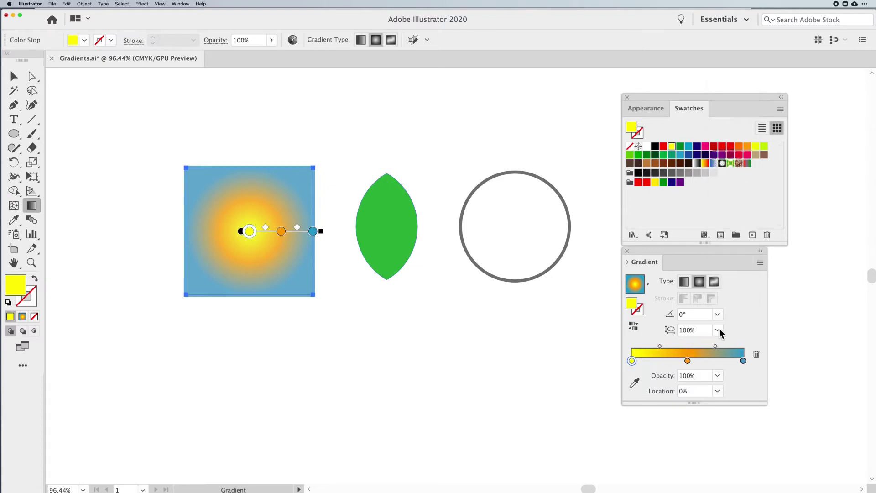
- Set the radial gradient's aspect ratio to 50% and its angle to -60°
left_click(718, 328)
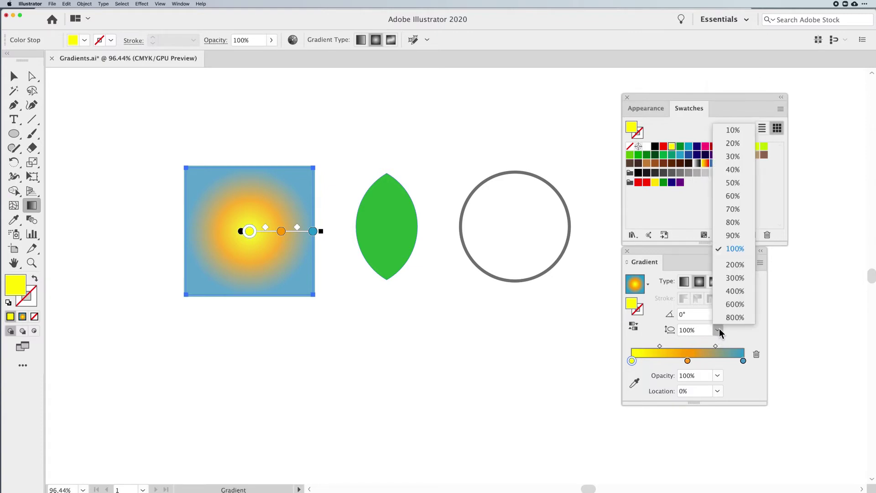
left_click(742, 182)
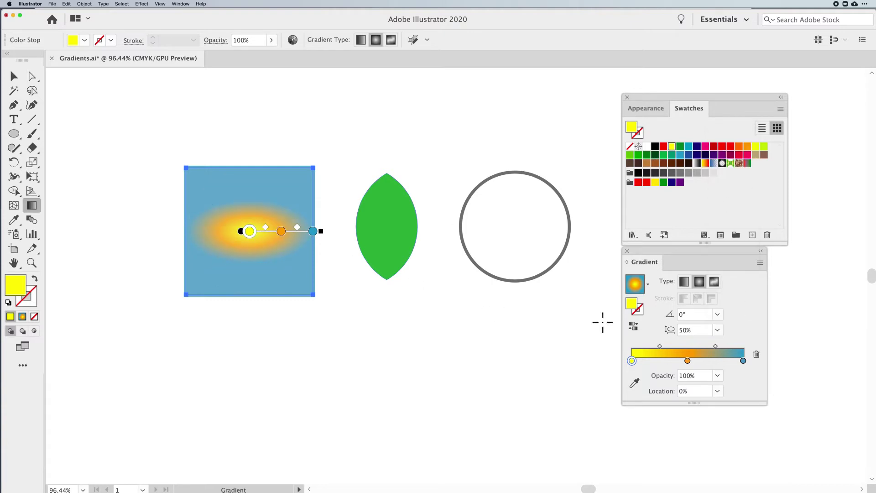
left_click(717, 314)
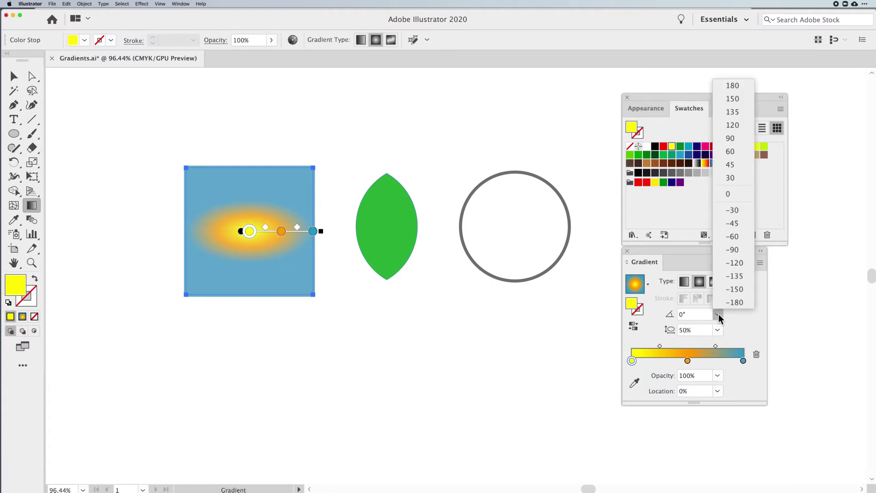
left_click(740, 236)
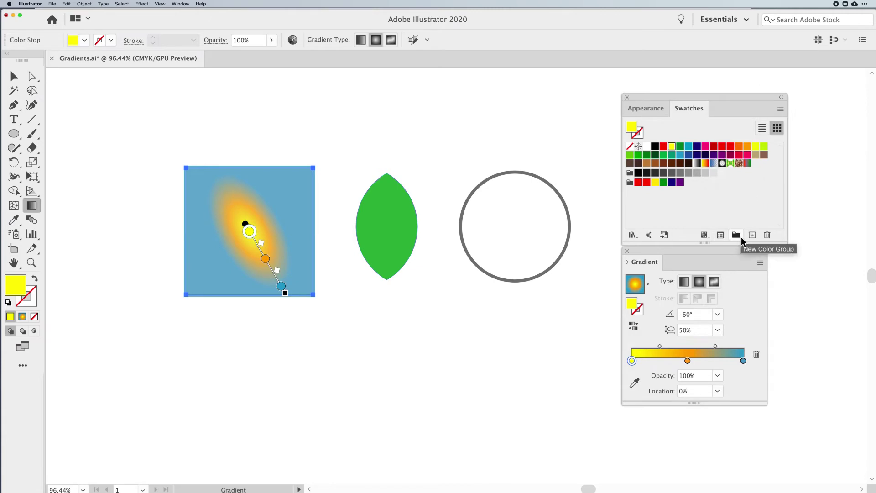
- Set the radial gradient's aspect ratio back to 100% and its angle to 0°
left_click(717, 330)
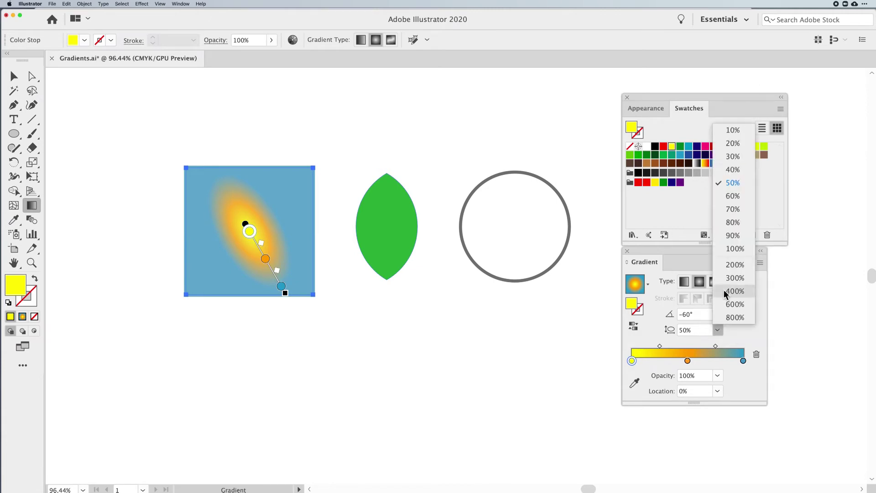
left_click(737, 248)
left_click(669, 314)
type("0")
key("Return")
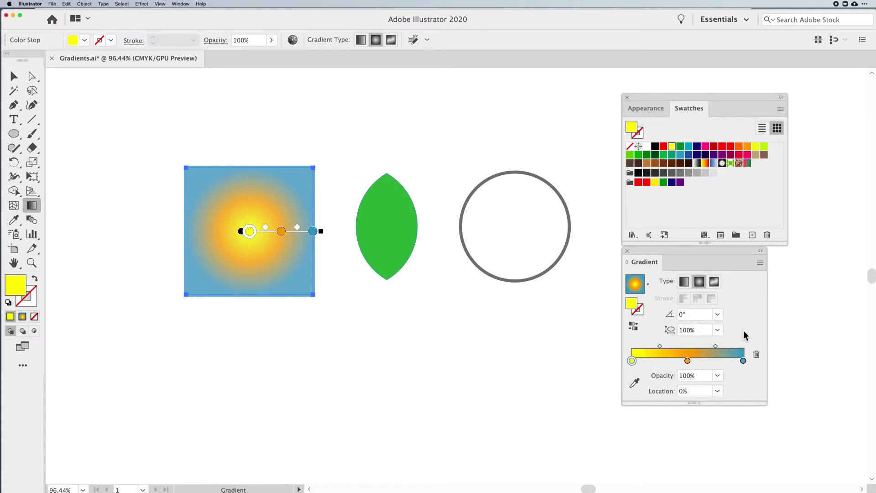
- Reactivate the Gradient tool and reshape the radial gradient on the square with its annotator handles, to an aspect ratio of about 87%
mouse_move(321, 232)
key("v")
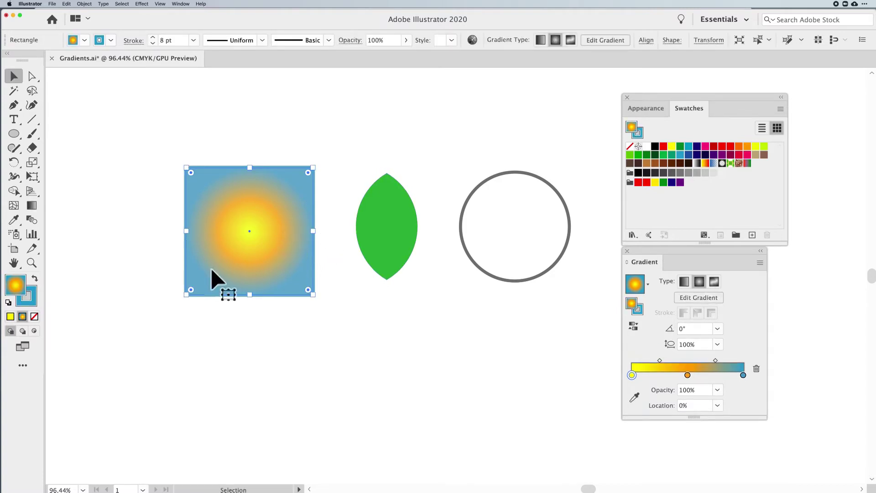
left_click(32, 206)
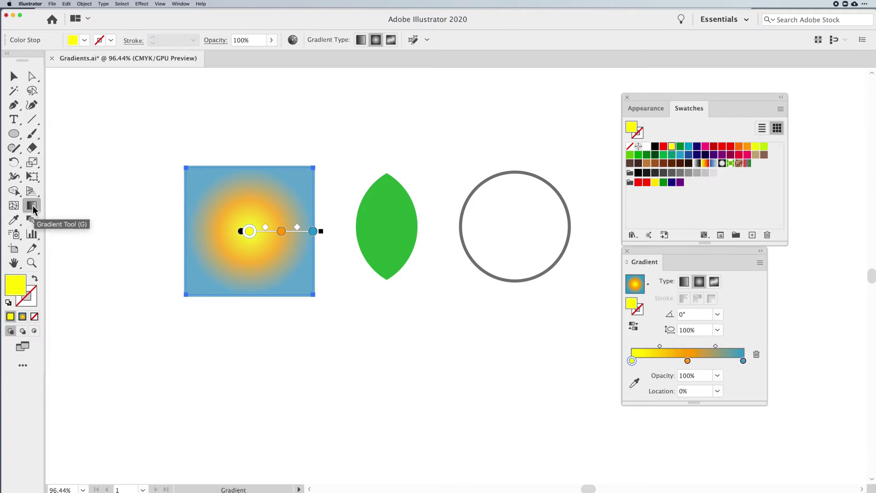
mouse_move(262, 239)
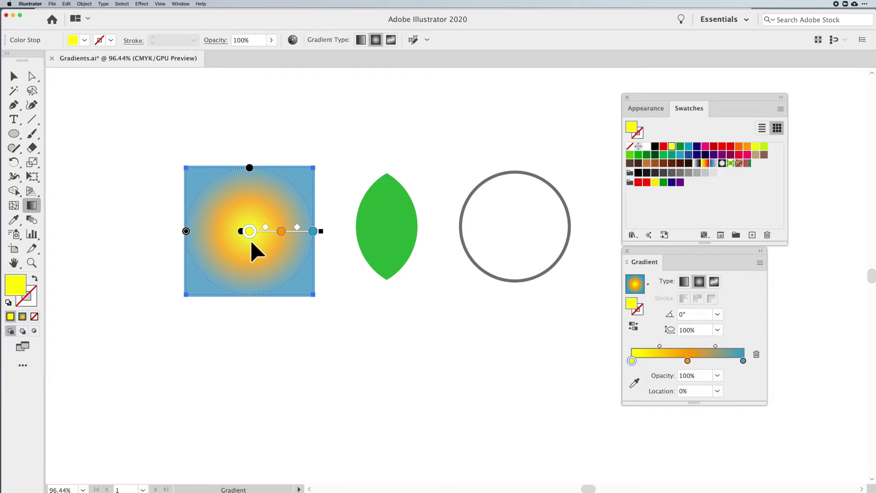
mouse_move(185, 231)
left_mouse_down()
mouse_move(158, 230)
mouse_move(171, 232)
left_mouse_up()
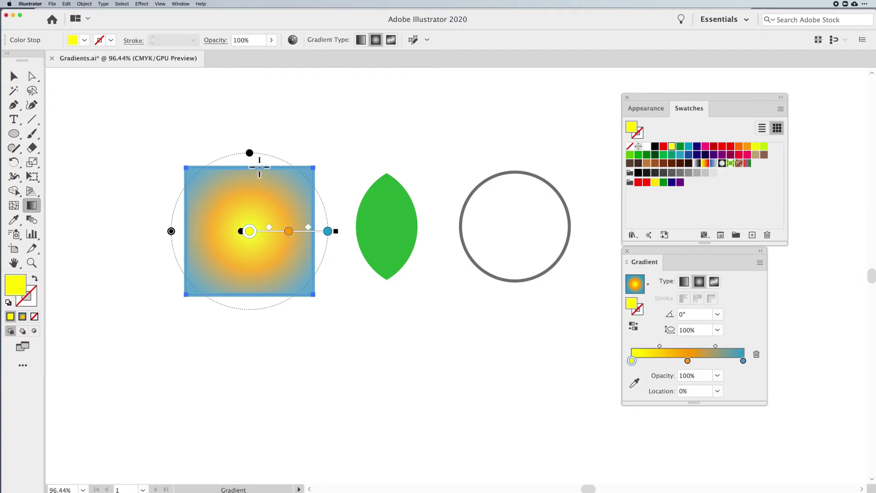
mouse_move(249, 153)
left_mouse_down()
mouse_move(250, 202)
mouse_move(250, 166)
left_mouse_up()
mouse_move(338, 233)
left_mouse_down()
mouse_move(353, 235)
mouse_move(324, 233)
left_mouse_up()
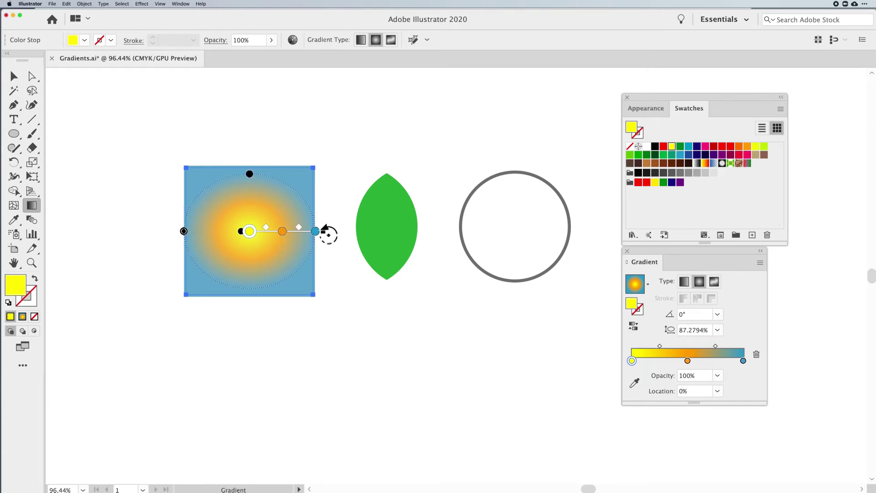
- Change the gradient type to linear, shift it slightly along its axis and rotate it on the square to about -13°
left_click(684, 282)
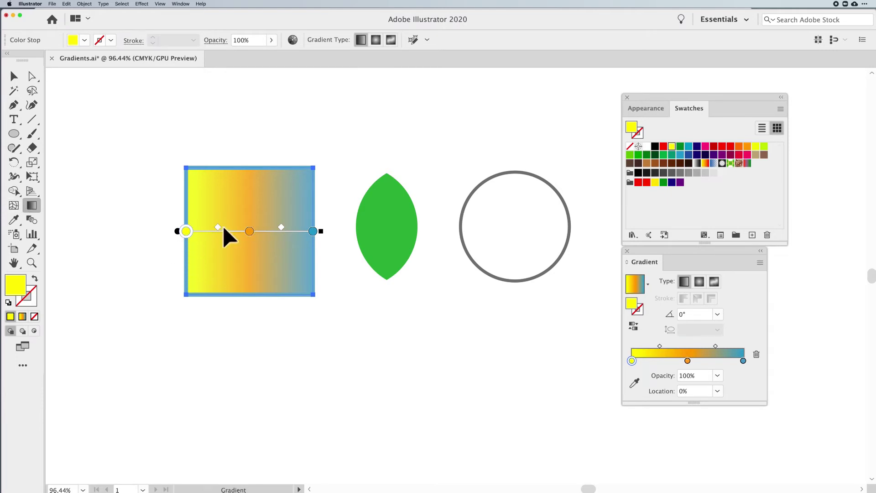
mouse_move(177, 233)
left_mouse_down()
mouse_move(161, 228)
mouse_move(175, 231)
left_mouse_up()
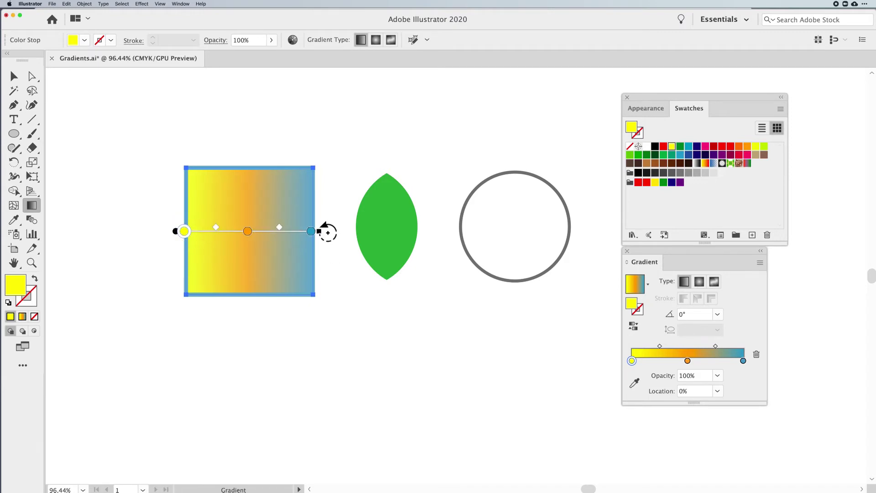
left_click_drag(327, 234, 325, 263)
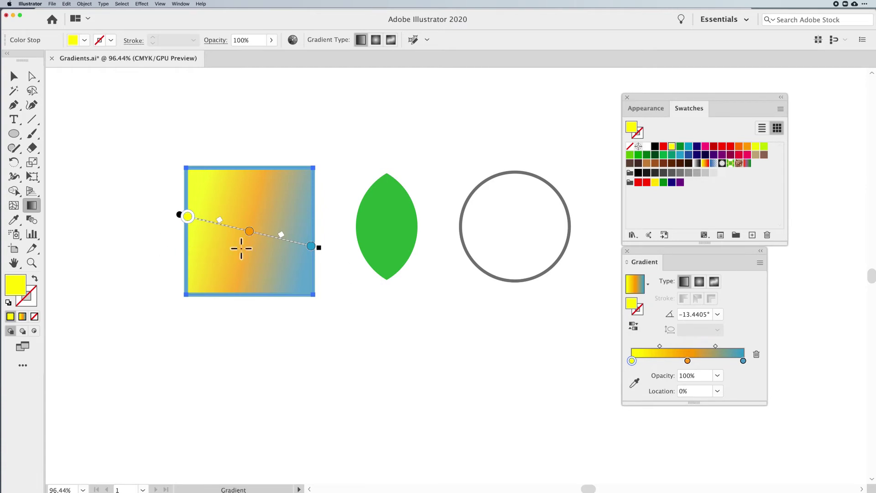
- Hide the gradient annotator and redraw the linear gradient across the square in several diagonal directions, ending at about 27°
left_click(160, 4)
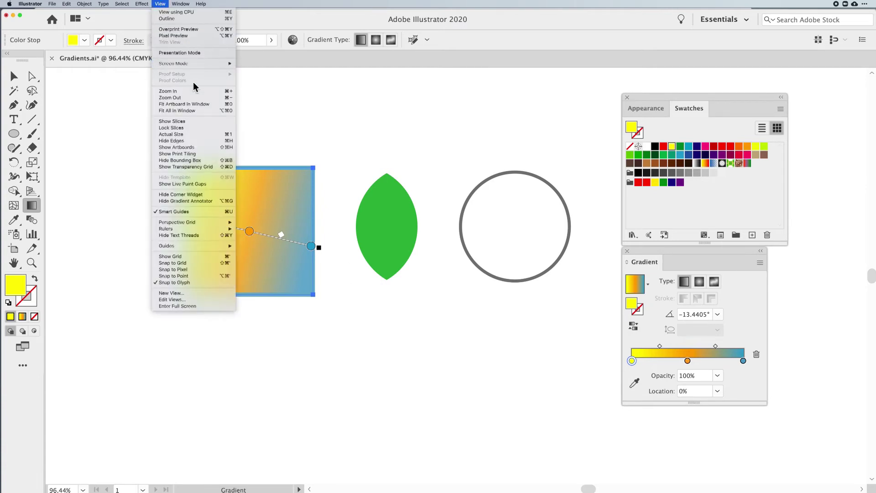
left_click(194, 201)
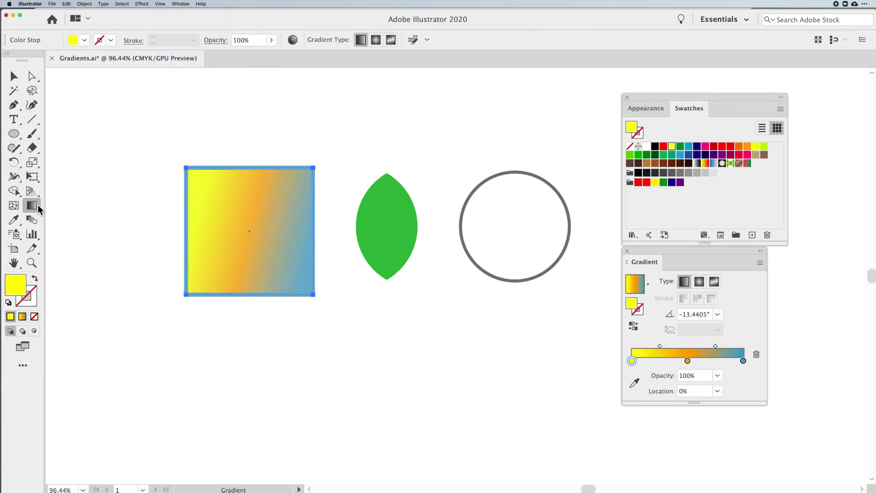
left_click_drag(200, 203, 298, 258)
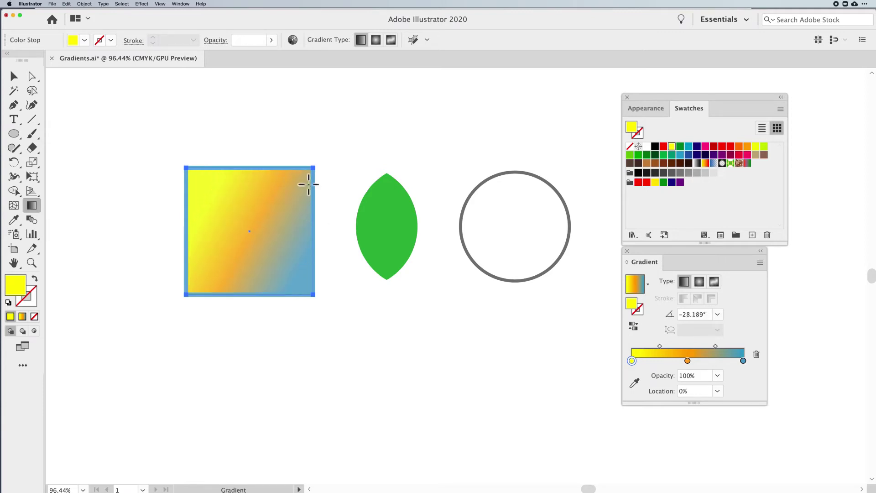
left_click_drag(296, 179, 201, 261)
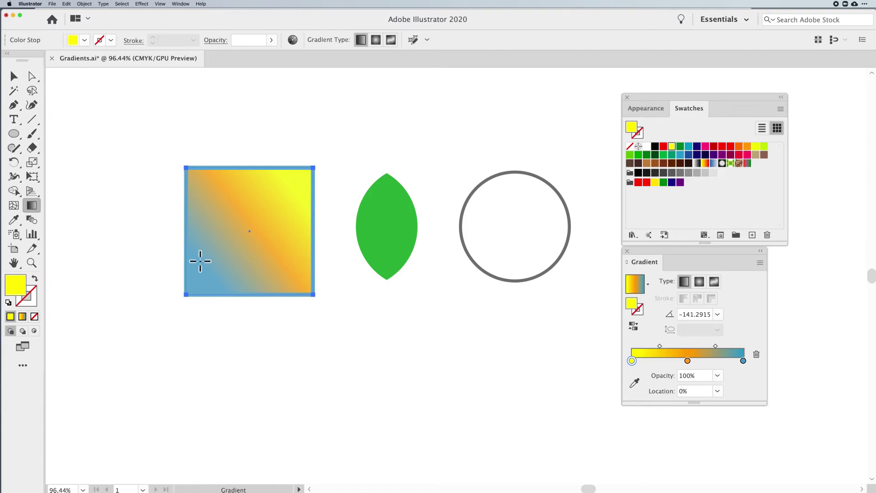
left_click_drag(200, 260, 311, 210)
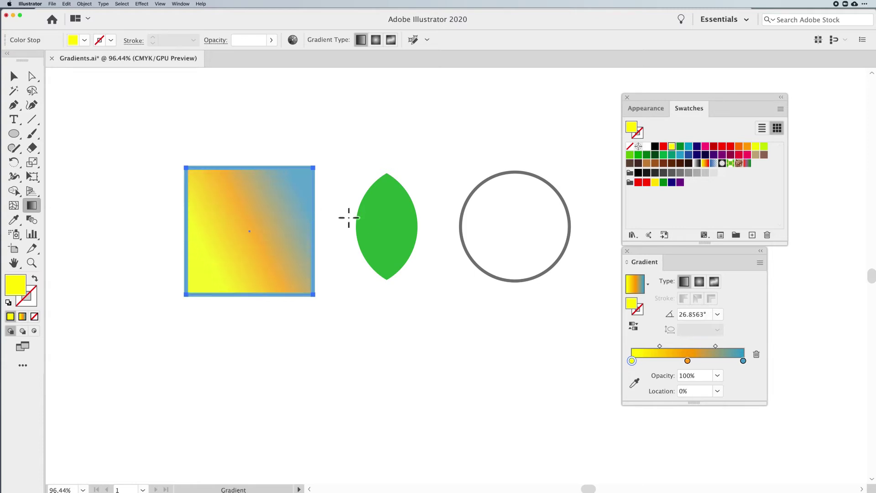
- Change the gradient to radial and redraw it from several starting points, ending with its center in the square's upper-left area at about -45°
left_click(698, 281)
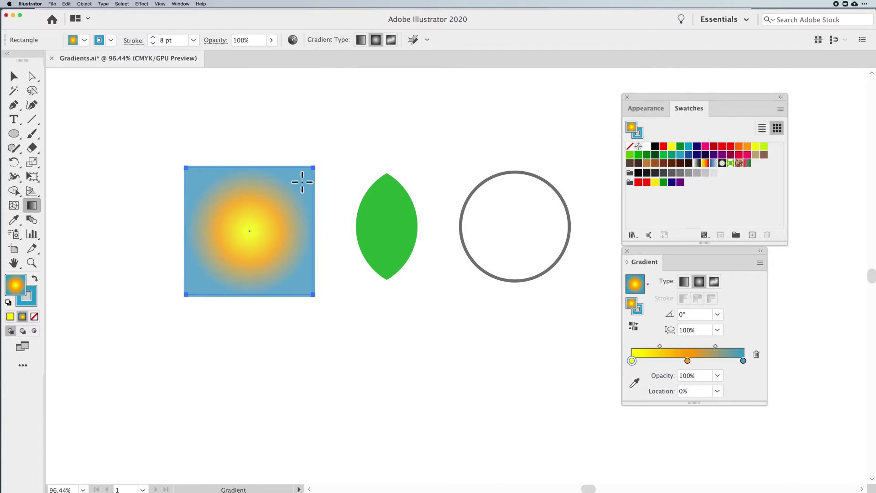
left_click_drag(302, 182, 216, 260)
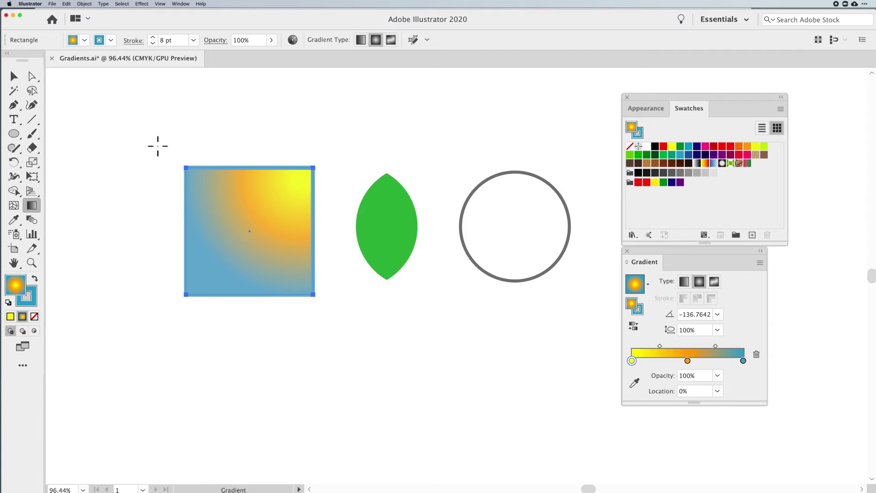
left_click_drag(120, 98, 267, 234)
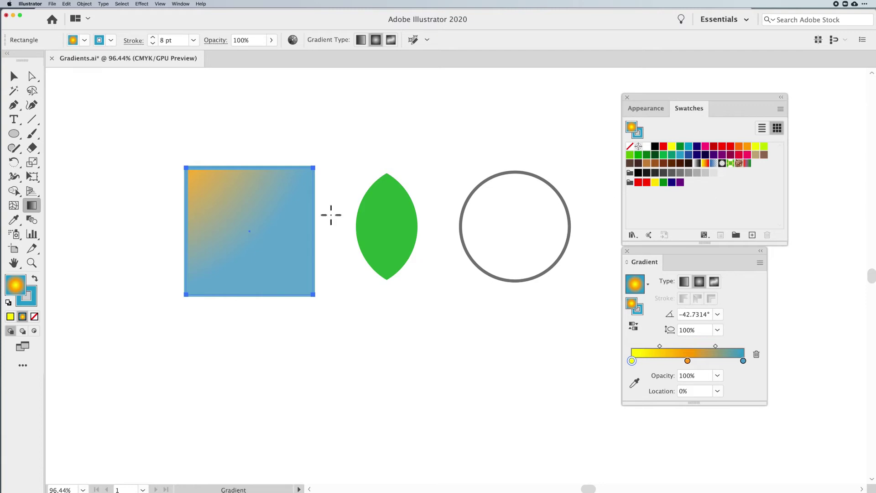
left_click_drag(221, 203, 287, 270)
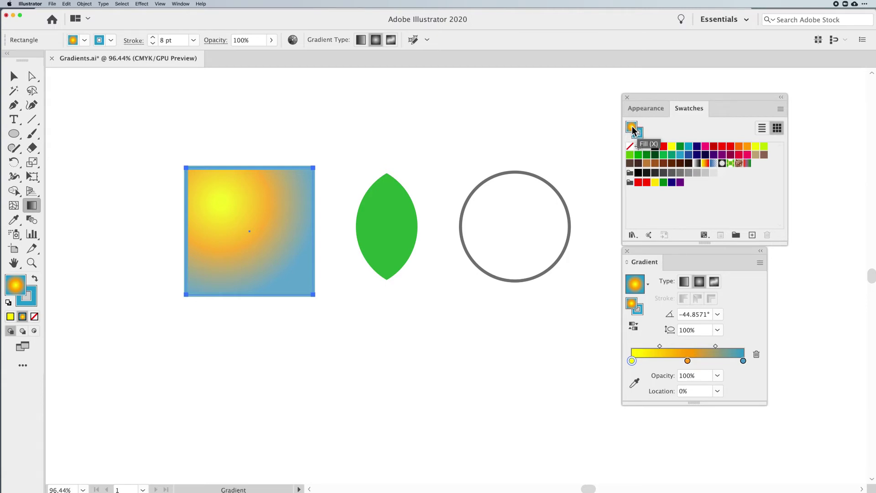
- Save the square's radial gradient fill as a swatch, and switch the square's gradient type to linear at 0°
mouse_move(631, 126)
left_mouse_down()
mouse_move(773, 147)
mouse_move(759, 164)
left_mouse_up()
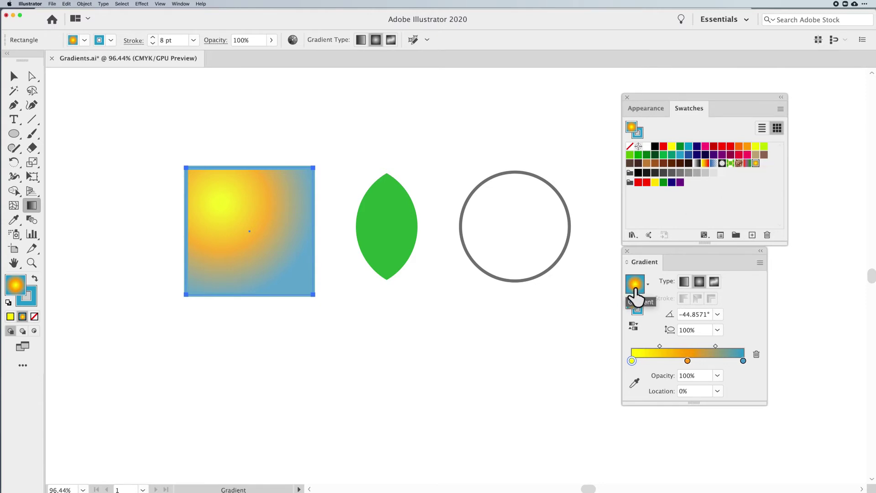
mouse_move(636, 295)
left_mouse_down()
mouse_move(652, 294)
mouse_move(764, 180)
mouse_move(641, 285)
left_mouse_up()
left_click(684, 282)
left_click(698, 283)
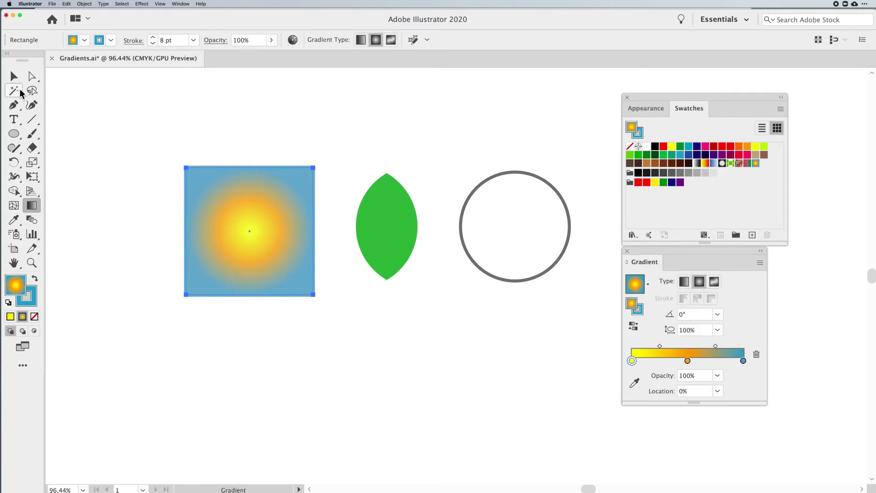
left_click(684, 282)
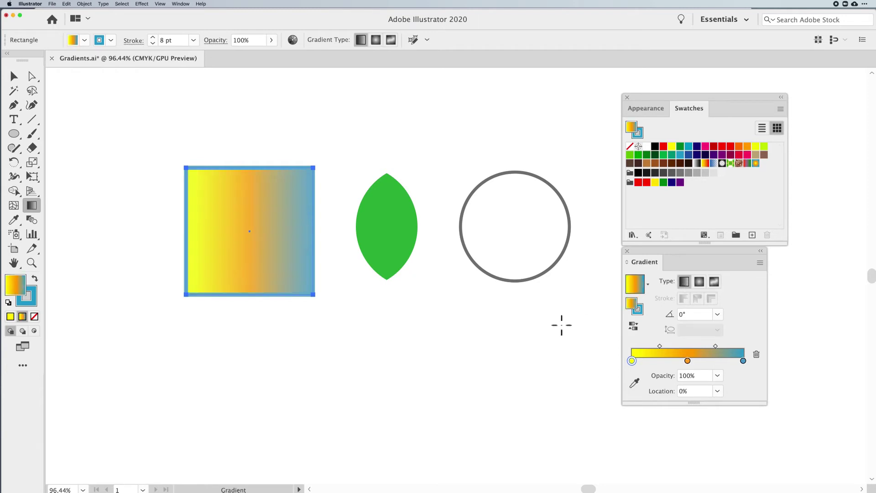
- Set the orange middle color stop's opacity to 0% and move the square partly over the leaf and back to check its transparency
left_click(688, 361)
left_click(718, 374)
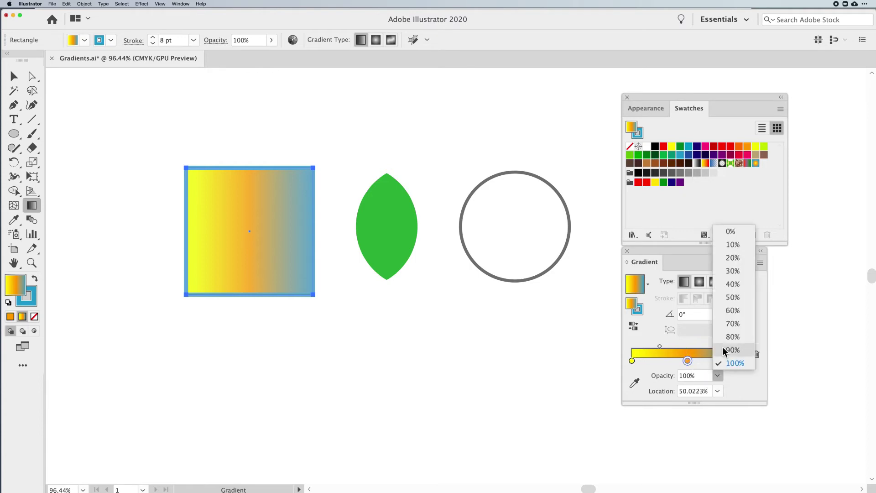
left_click(730, 232)
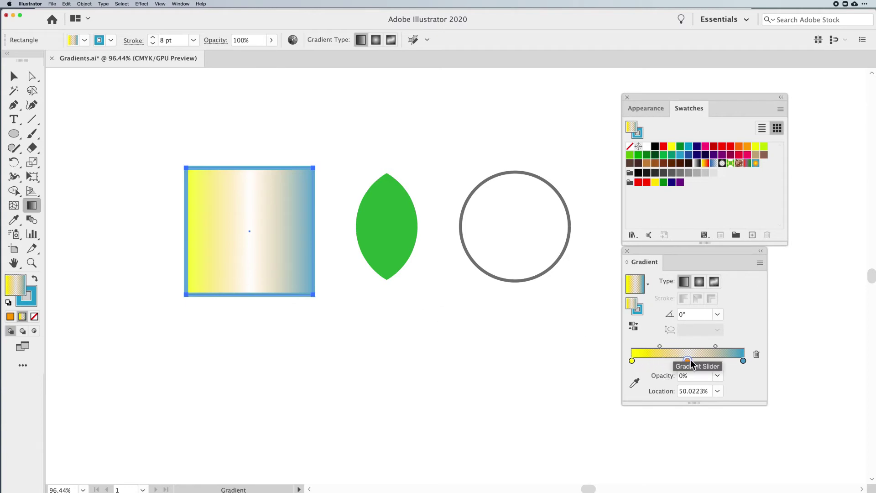
left_click(14, 76)
left_click_drag(233, 195, 299, 209)
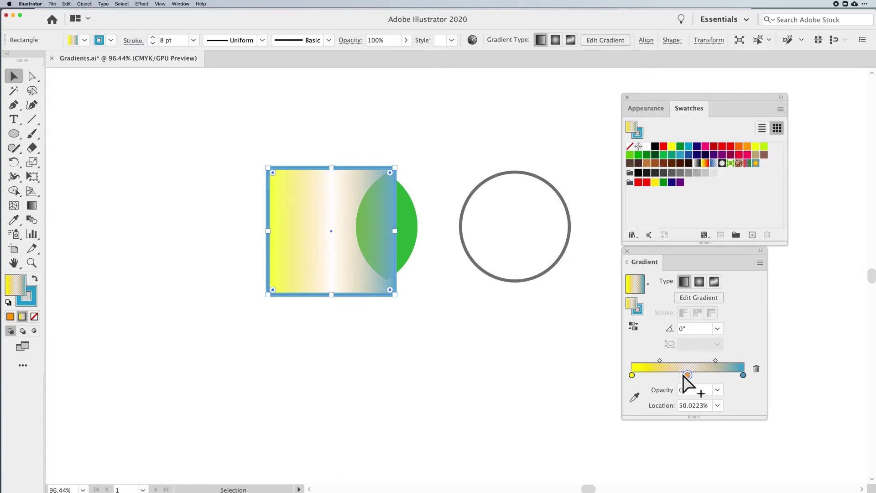
left_click_drag(342, 271, 306, 270)
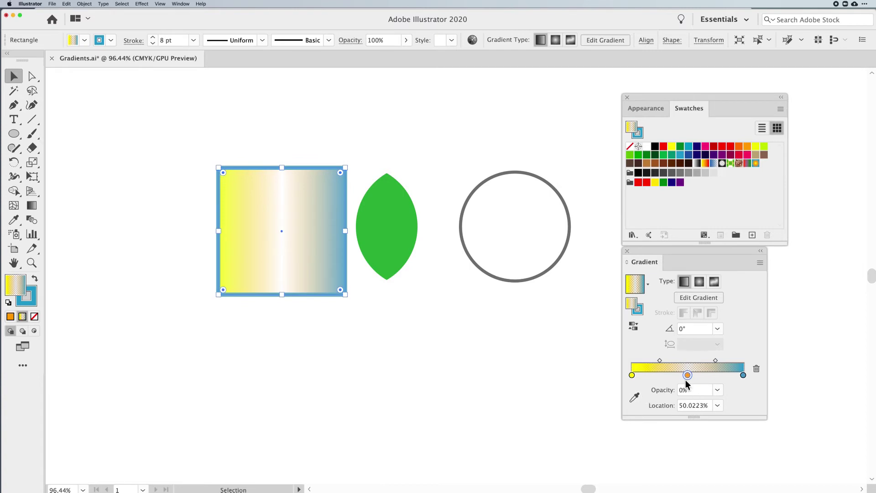
- Restore the orange middle stop's opacity to 100% and move the square slightly away from the leaf
left_click(716, 390)
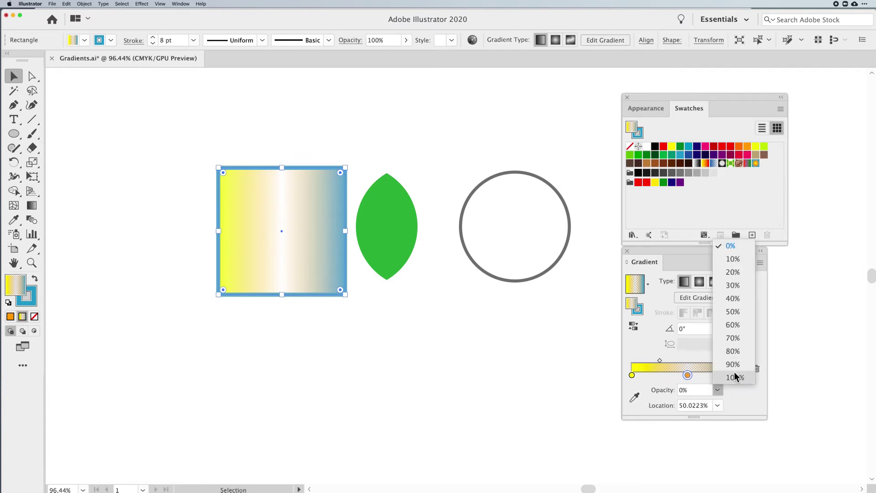
left_click(735, 378)
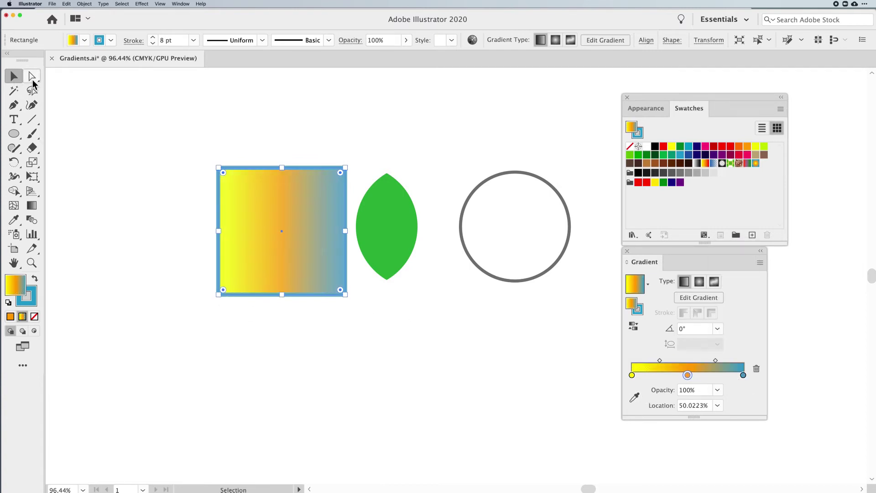
left_click_drag(250, 215, 229, 214)
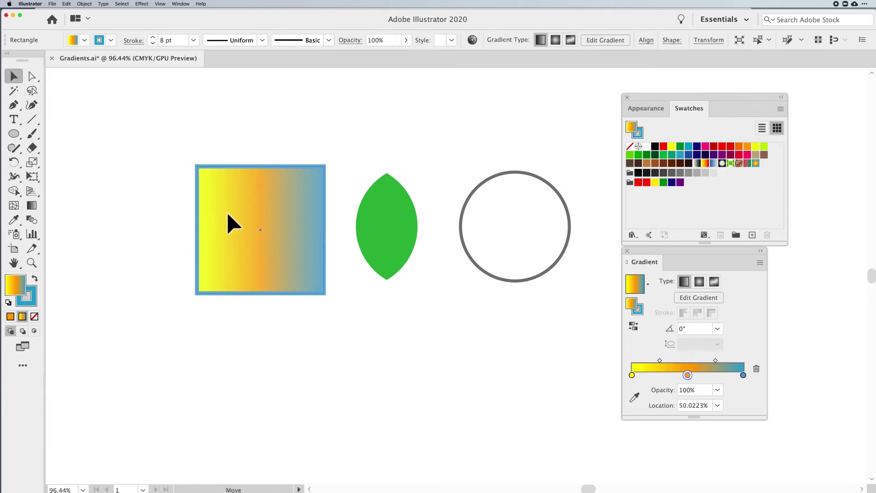
- Apply a freeform gradient to the green leaf, coloring its top point bright green and its bottom point dark green
left_click(390, 241)
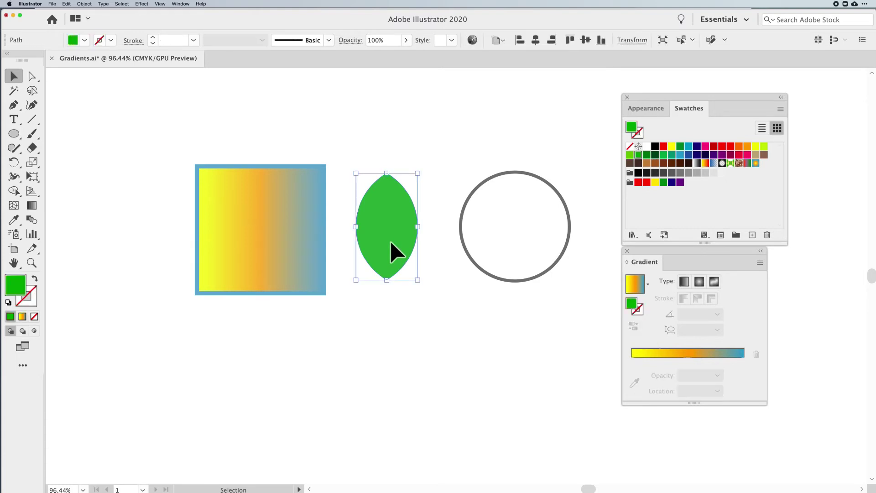
left_click(715, 282)
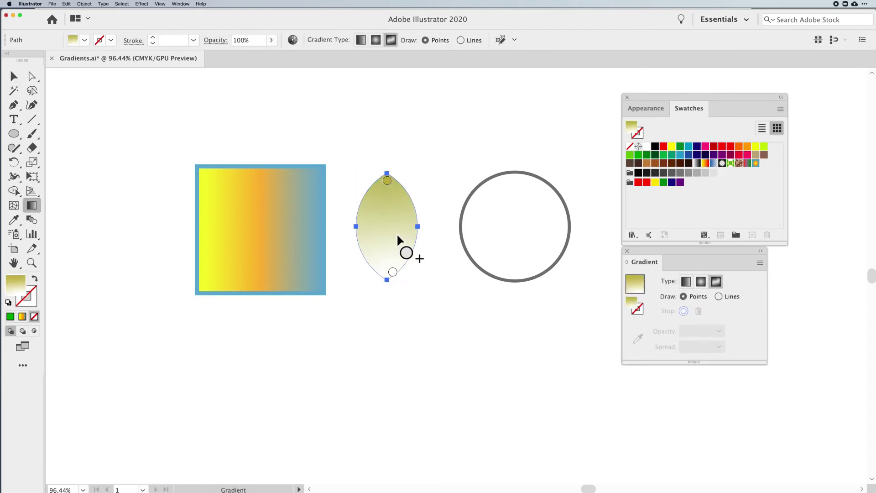
mouse_move(387, 180)
left_click(387, 182)
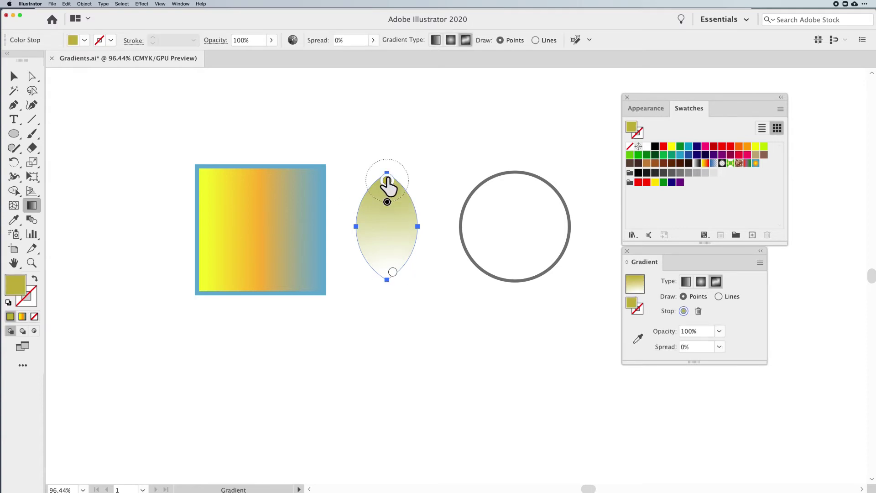
double_click(387, 183)
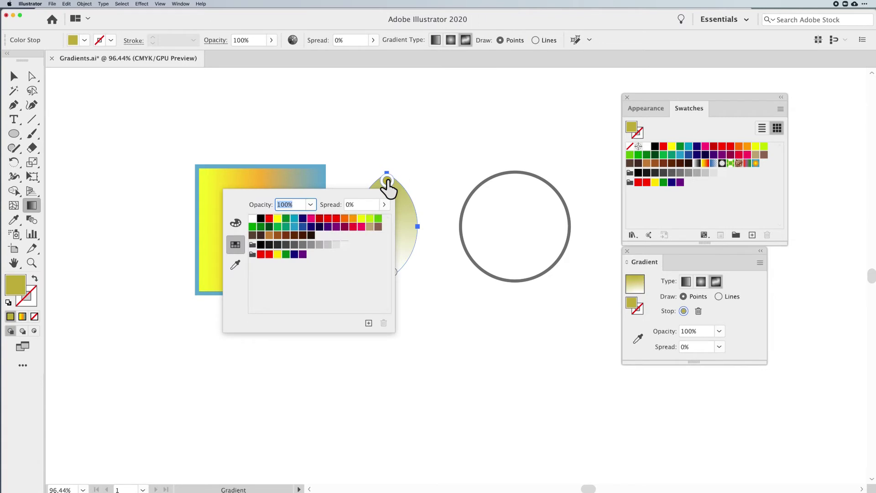
left_click(252, 227)
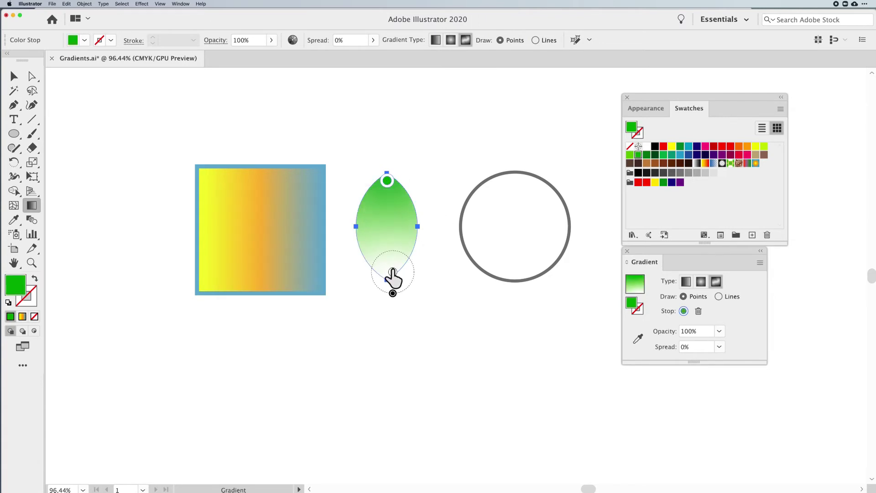
double_click(392, 272)
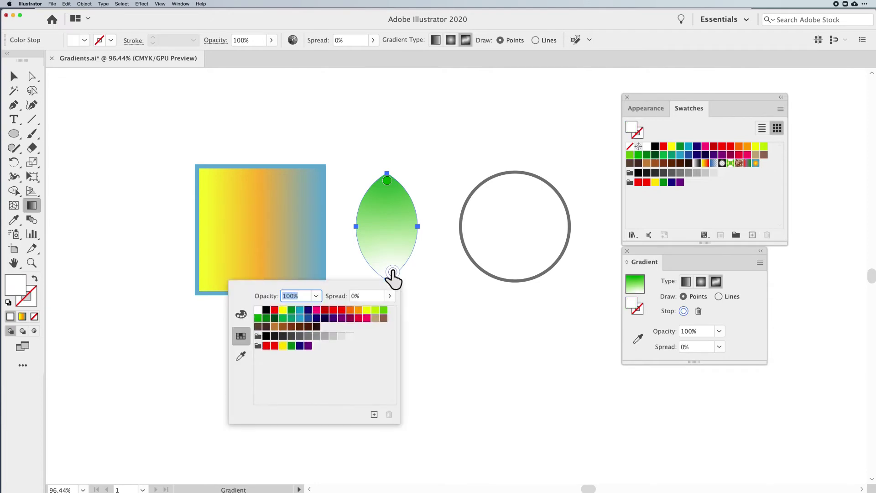
left_click(274, 318)
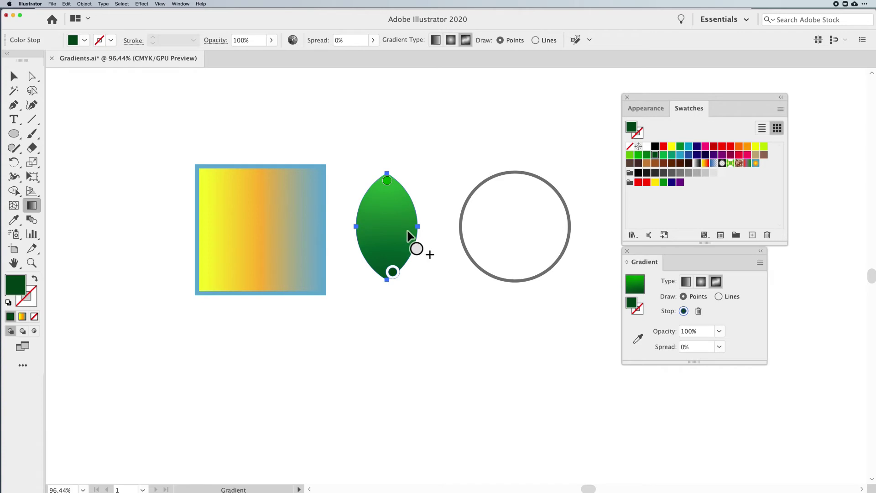
- Add a color point near the leaf's upper-left edge and color it yellow after trying other green swatches
left_click(367, 206)
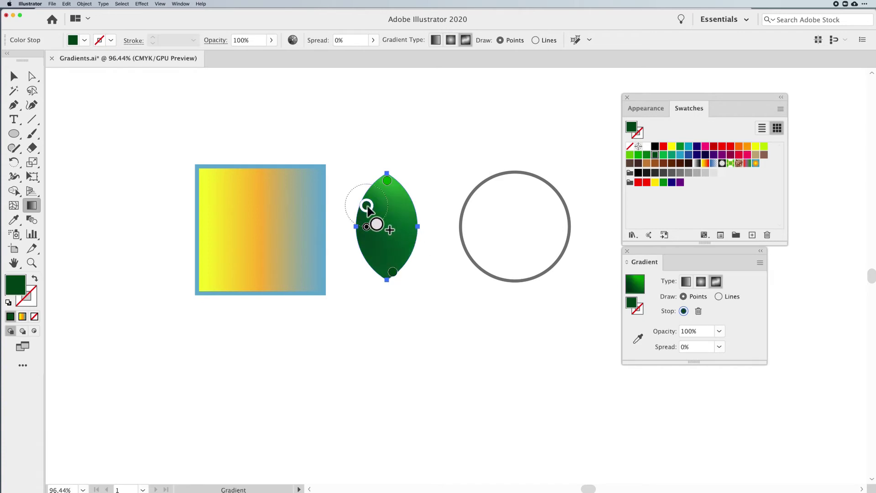
double_click(367, 207)
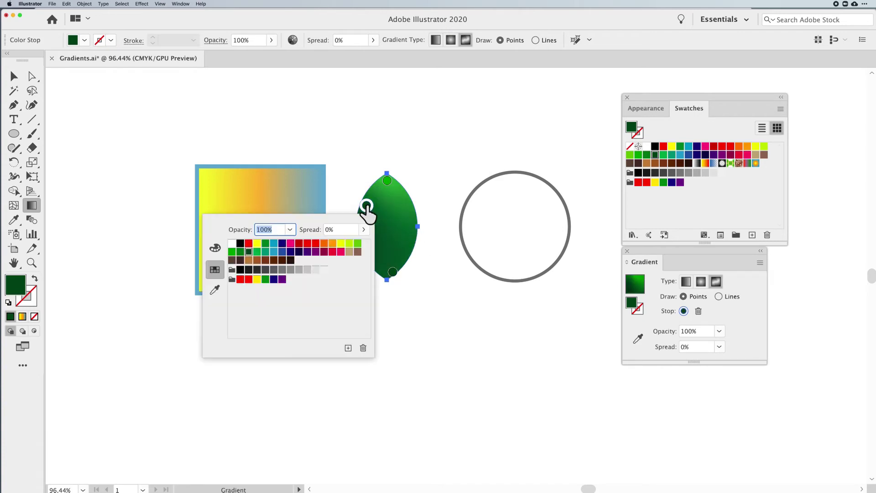
left_click(264, 243)
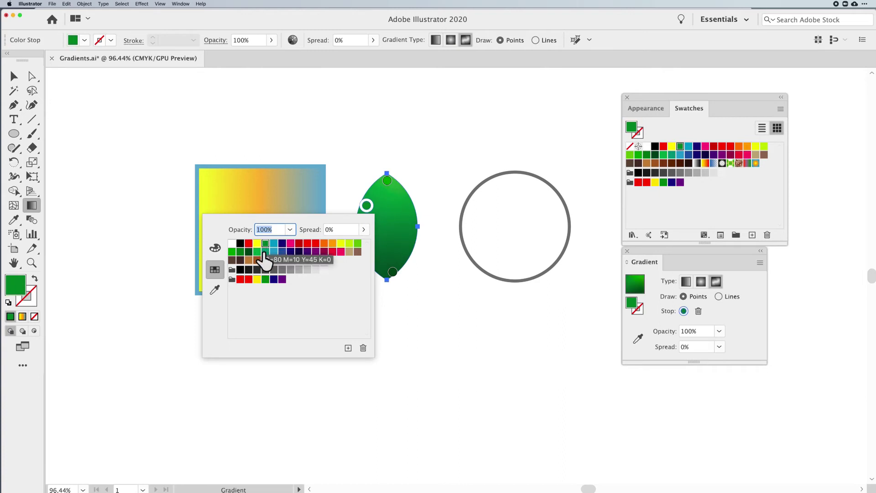
left_click(264, 252)
left_click(343, 245)
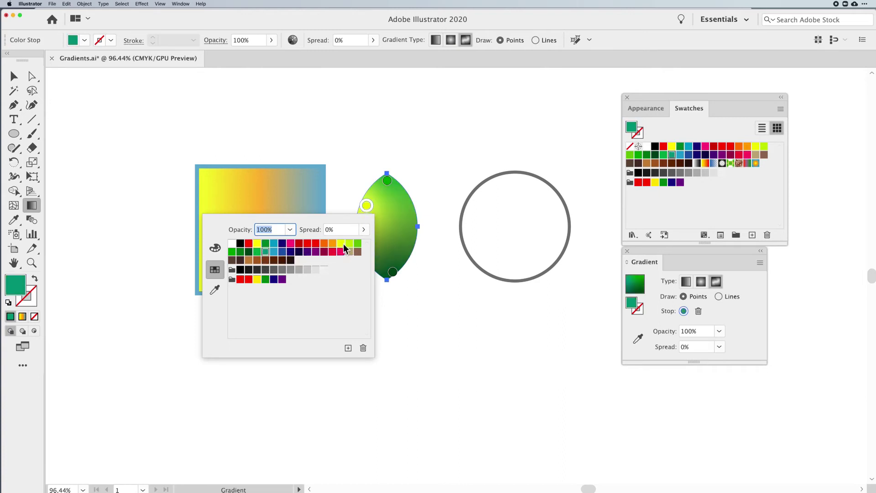
left_click(443, 250)
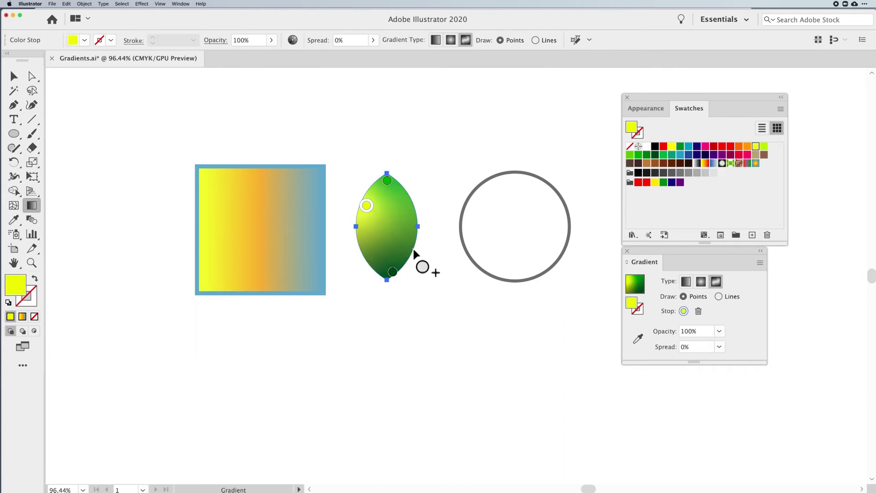
- Add another color point in the leaf's lower-right area and color it light green
left_click(401, 239)
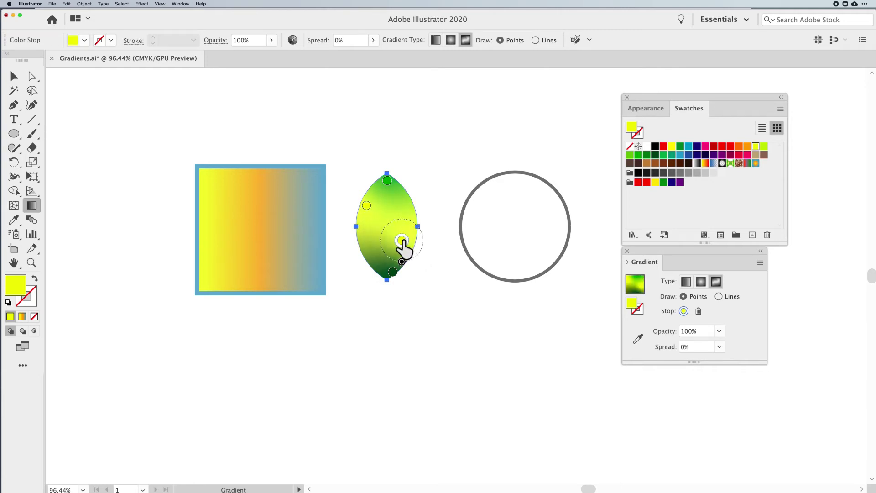
double_click(401, 240)
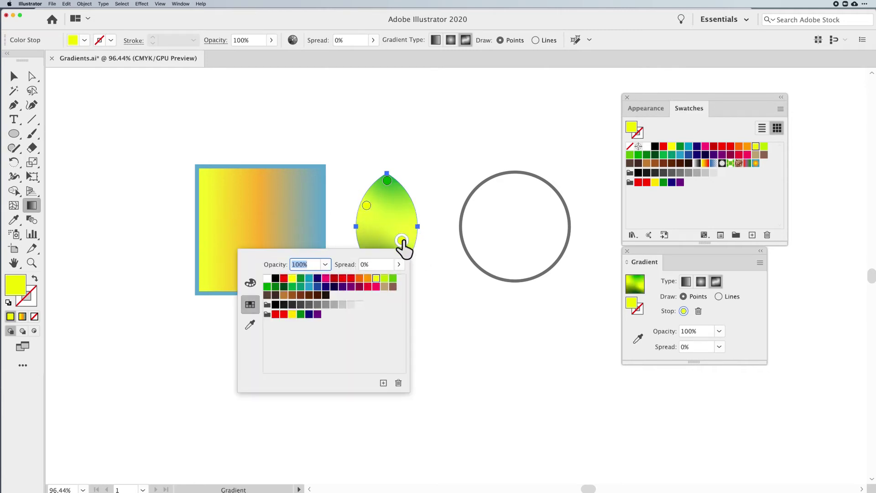
left_click(391, 278)
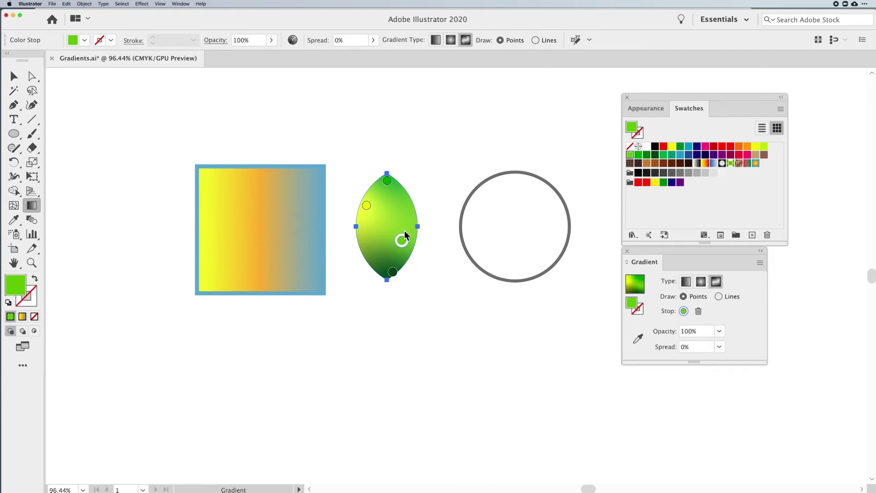
- Move the yellow point to the leaf's lower-left edge and pull the light green point off the leaf to remove it
left_click_drag(402, 240, 361, 241)
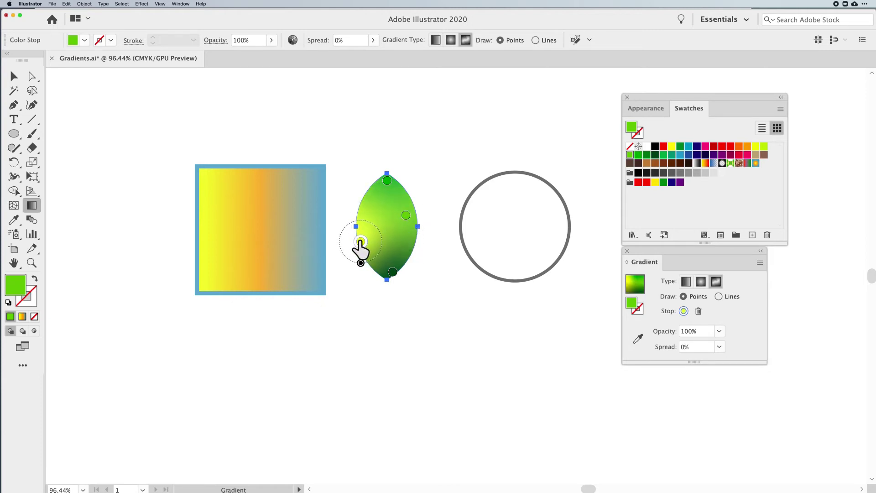
left_click_drag(405, 215, 418, 215)
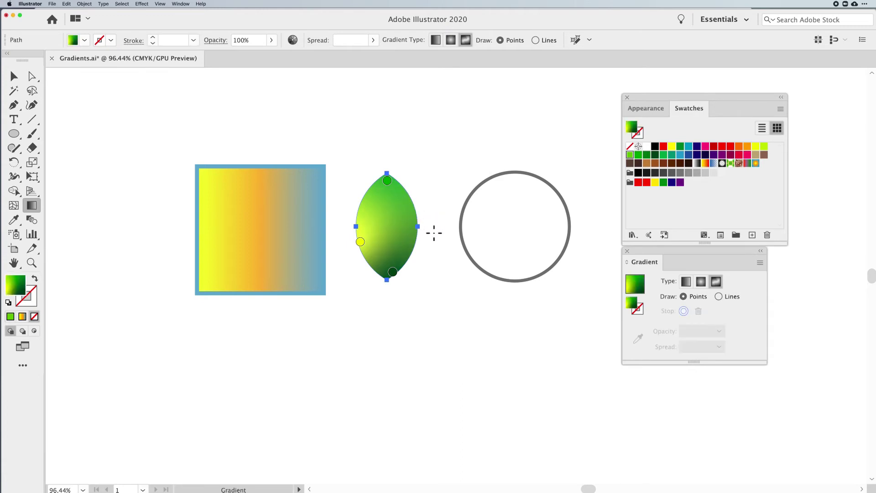
- Delete the dark green point at the leaf's bottom tip and undo the deletion
left_click(392, 272)
key("Delete")
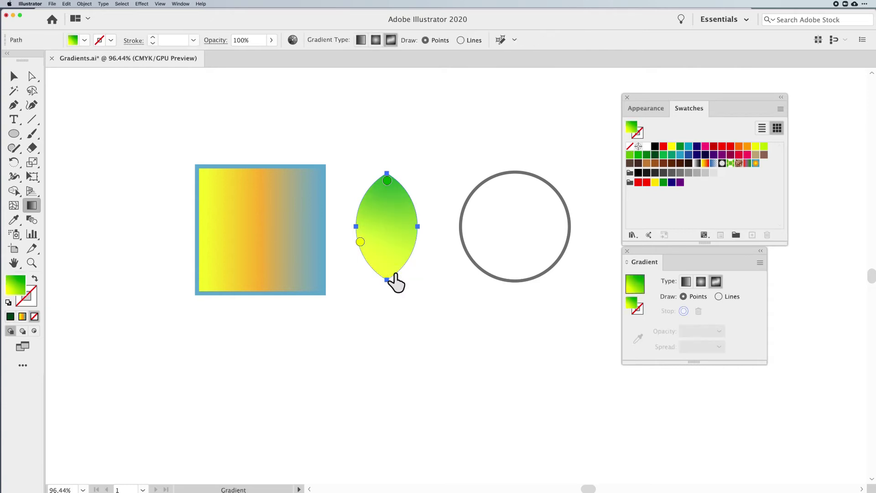
key("cmd+z")
- Move the dark green point to the leaf's right edge, and add a white point placed at its upper-left edge
left_click_drag(393, 272, 415, 218)
left_click(392, 261)
left_click_drag(392, 258, 365, 201)
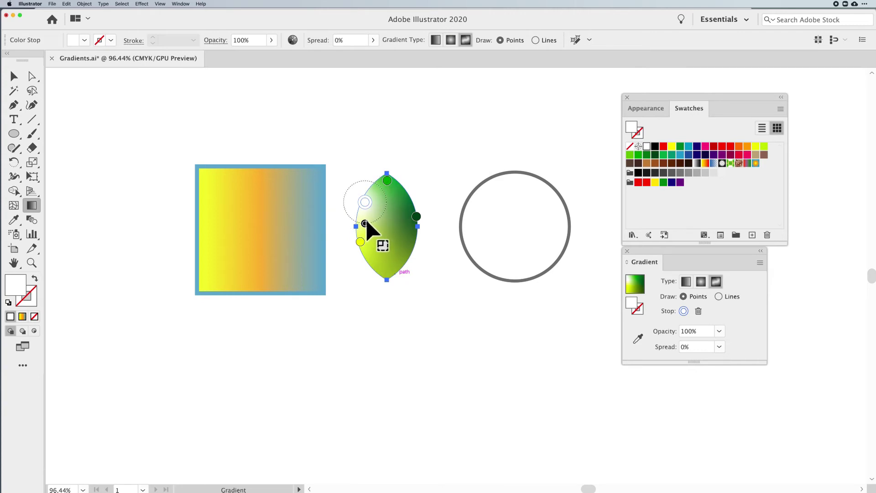
- Keep the yellow point's spread at 0% and move the point inward to the leaf's lower middle
left_click(361, 241)
left_click_drag(362, 265, 360, 263)
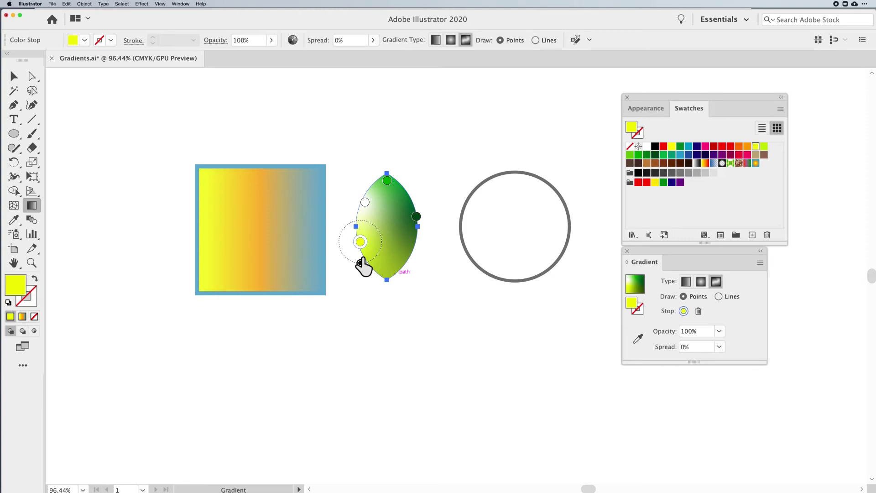
scroll(362, 261, "left", 1)
left_click_drag(364, 242, 379, 253)
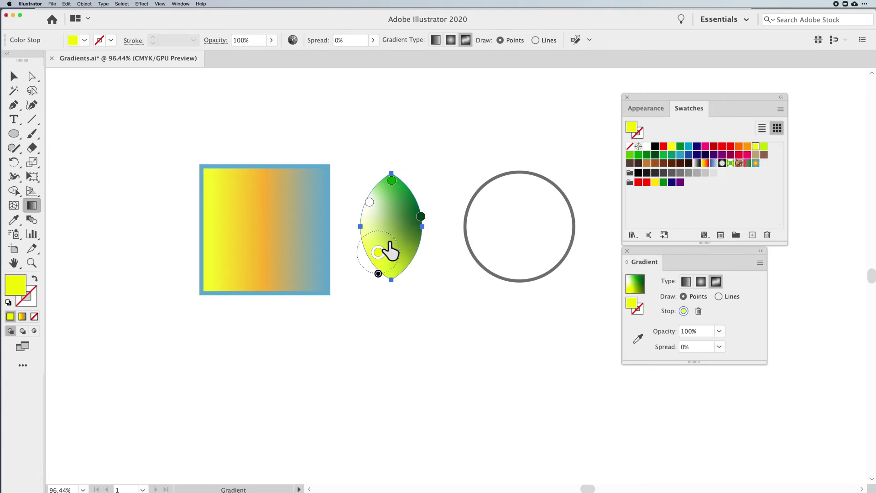
left_click_drag(378, 255, 380, 260)
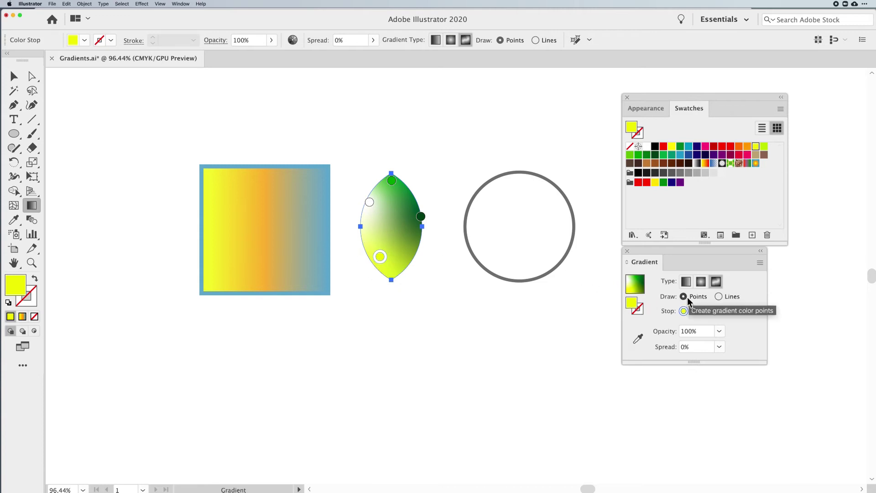
- Shift the dark green point slightly upward along the leaf's right edge
left_click(391, 181)
left_click(420, 217)
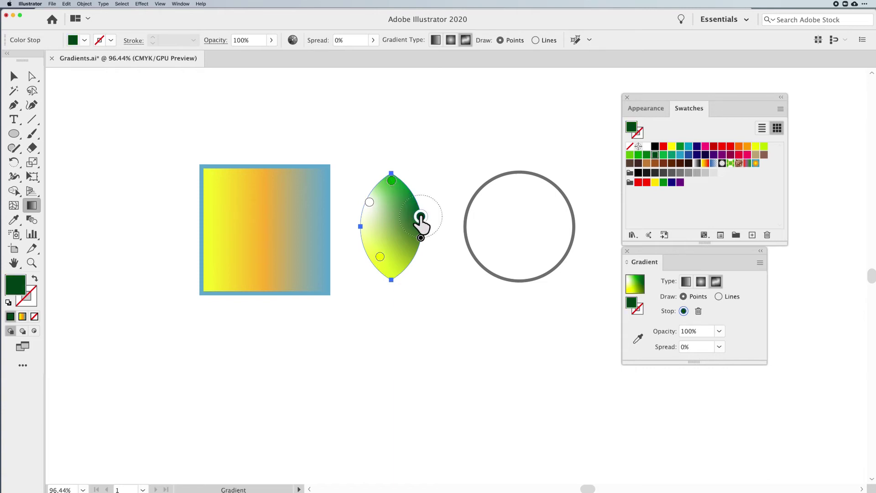
mouse_move(420, 218)
left_mouse_down()
mouse_move(386, 199)
mouse_move(410, 197)
mouse_move(417, 211)
mouse_move(384, 192)
mouse_move(382, 213)
mouse_move(391, 202)
mouse_move(417, 209)
left_mouse_up()
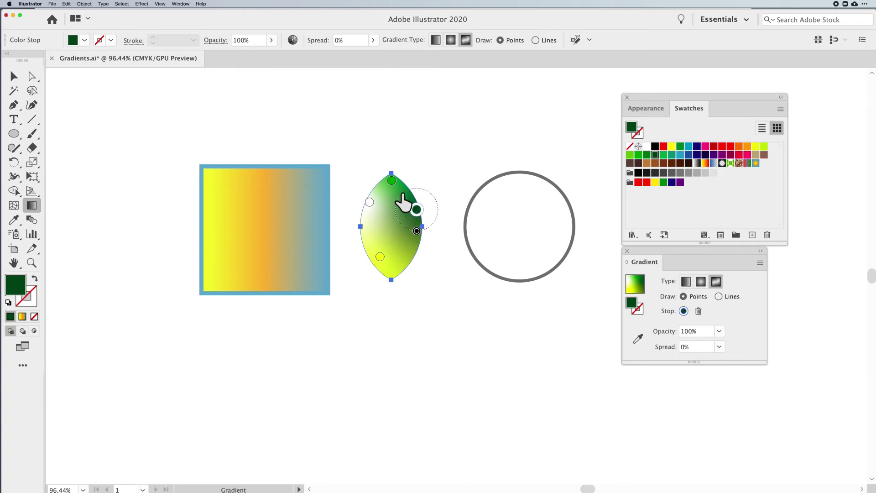
- Switch the leaf's freeform gradient to Lines and connect the dark green, bright green, white and yellow points with one curved line
left_click(718, 297)
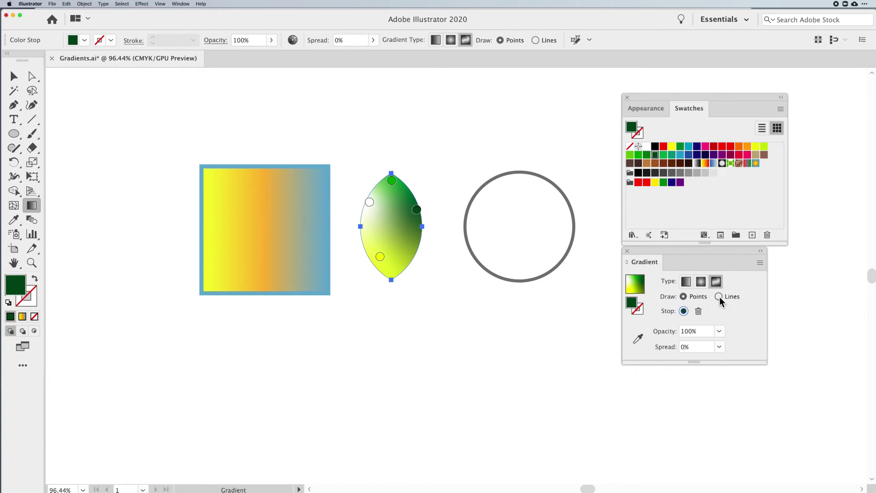
left_click(416, 210)
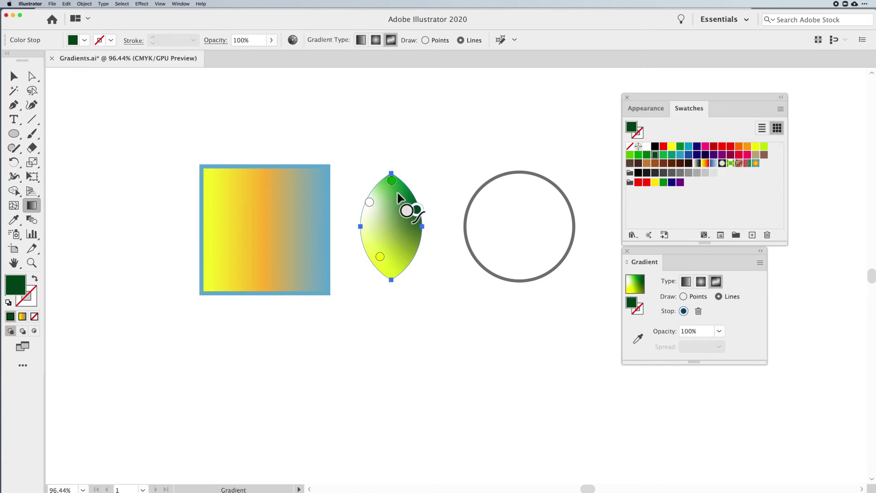
left_click(391, 181)
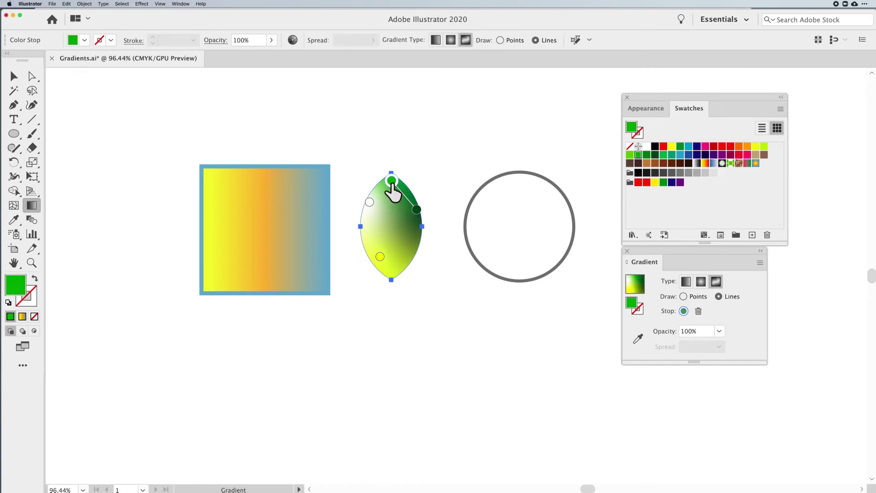
left_click(370, 202)
left_click(379, 256)
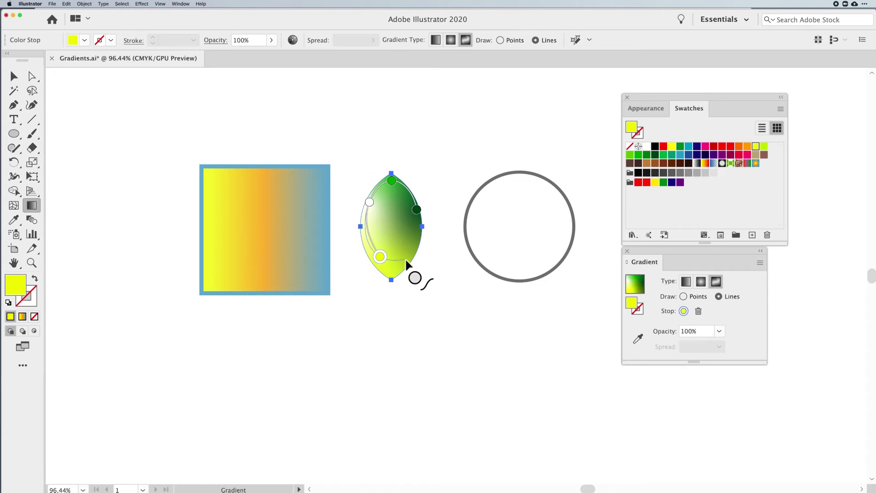
- Move the leaf slightly down and to the right, and shift the dark green point of its gradient line inward
key("v")
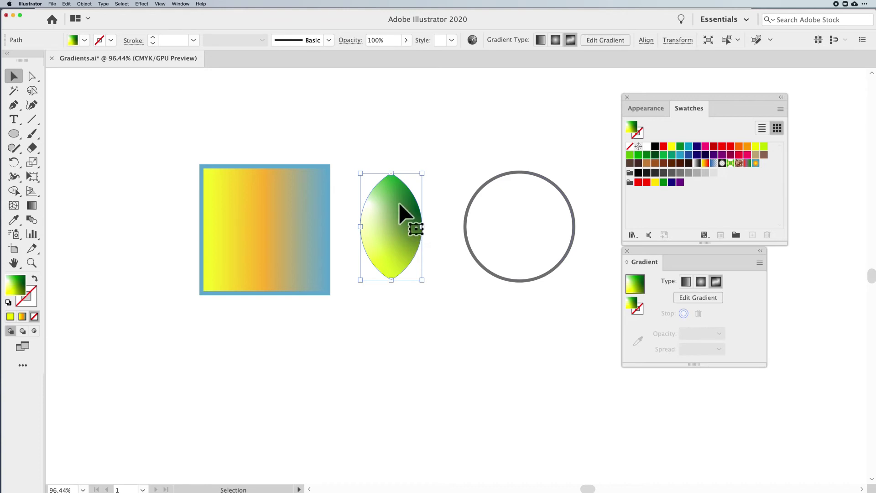
left_click_drag(400, 204, 402, 207)
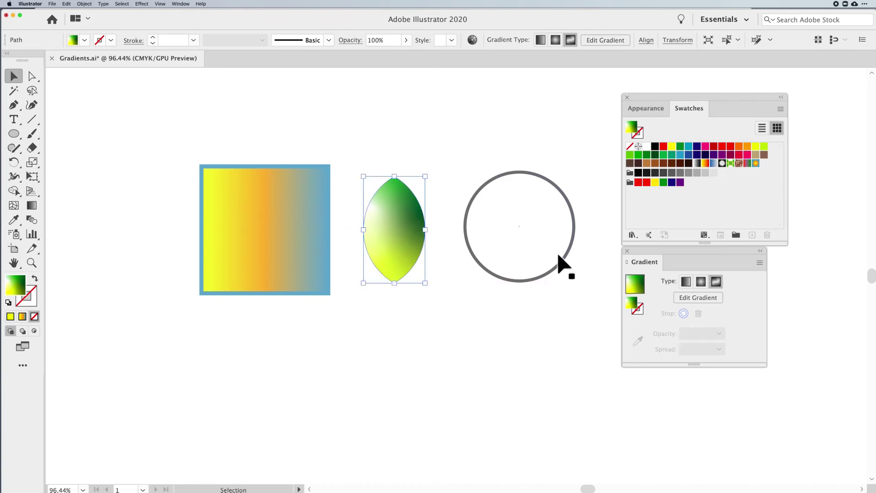
left_click(707, 302)
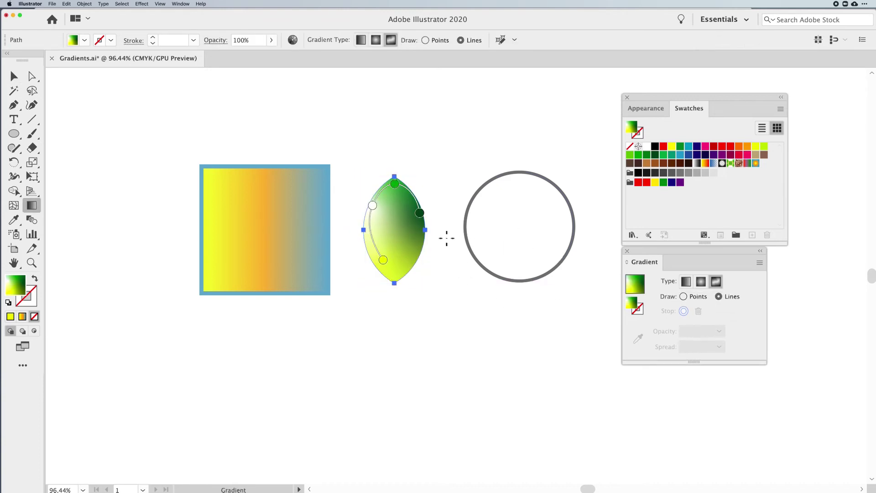
left_click(418, 214)
left_click_drag(418, 224, 416, 221)
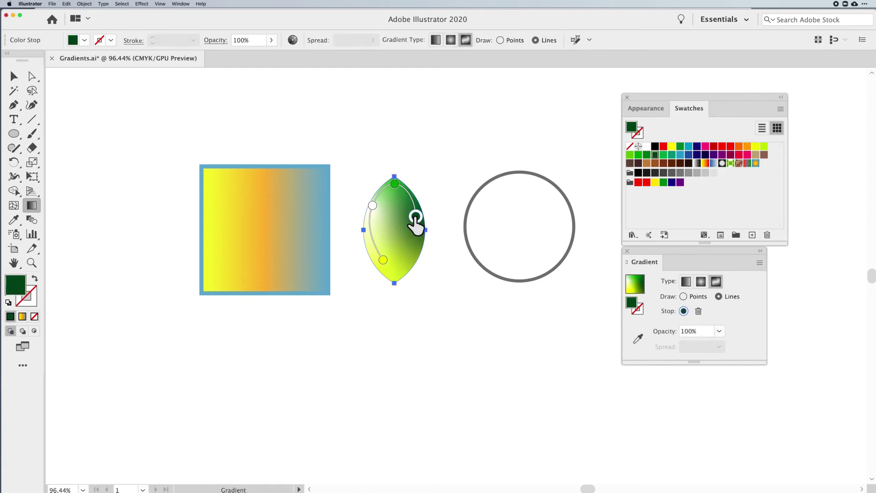
- Lower the yellow point toward the leaf's bottom in Points mode, and reposition the dark green point near the right edge in Lines mode
left_click(684, 297)
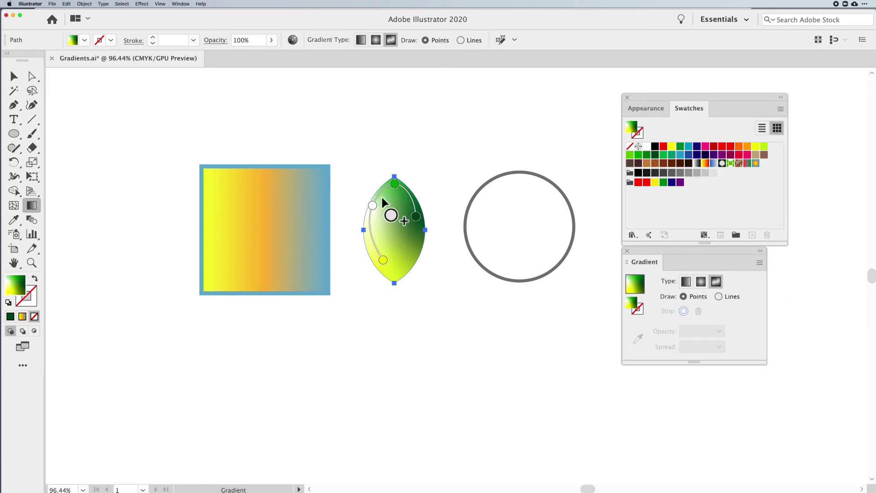
left_click_drag(383, 259, 388, 268)
left_click(719, 296)
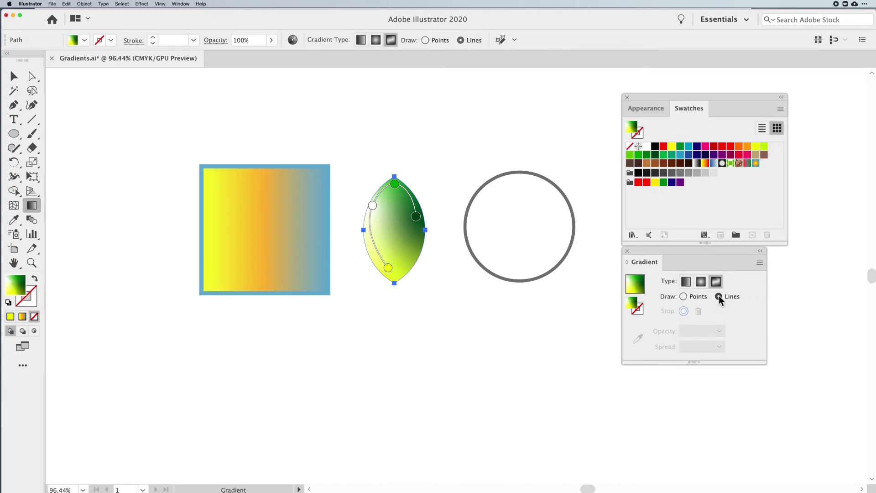
left_click(415, 216)
mouse_move(415, 217)
left_mouse_down()
mouse_move(403, 223)
mouse_move(417, 222)
left_mouse_up()
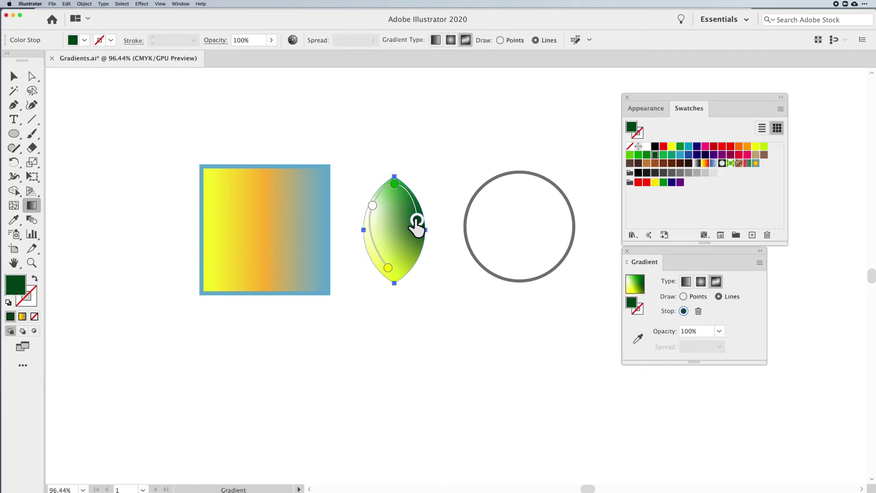
left_click_drag(416, 222, 419, 220)
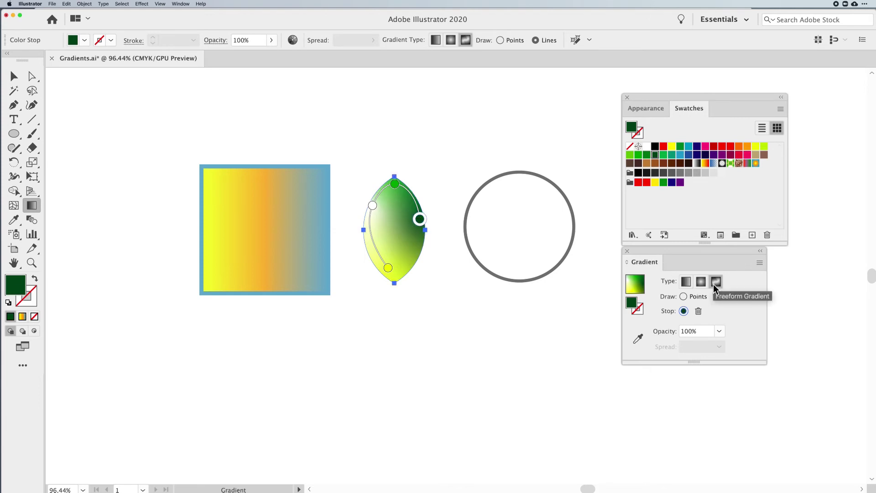
- Select the circle and apply the preset linear white-to-black gradient to its stroke
left_click(13, 78)
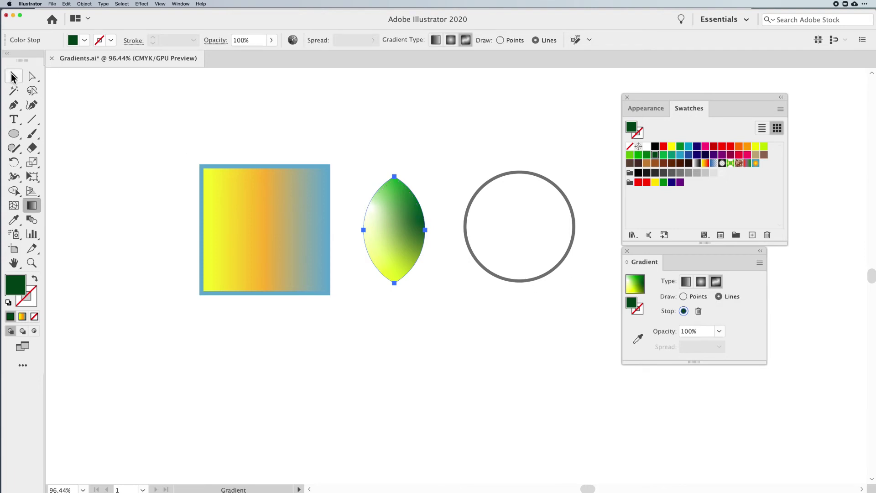
left_click(519, 197)
scroll(536, 223, "right", 2)
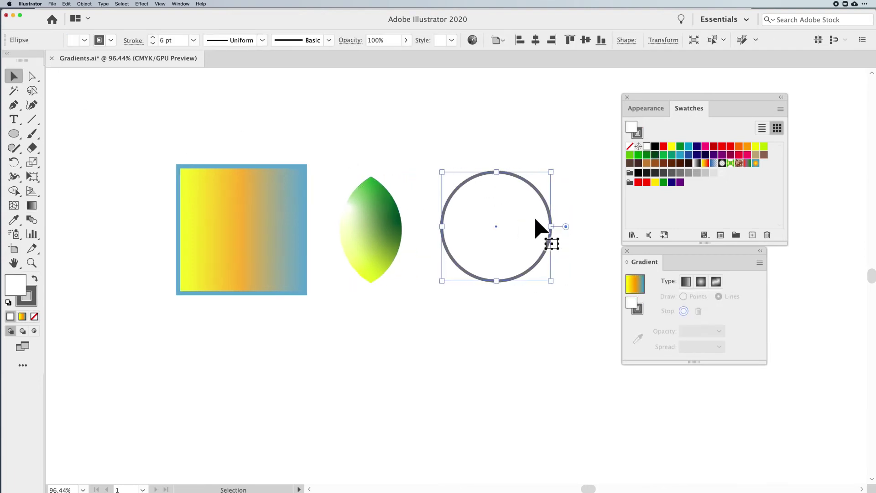
scroll(536, 220, "right", 1)
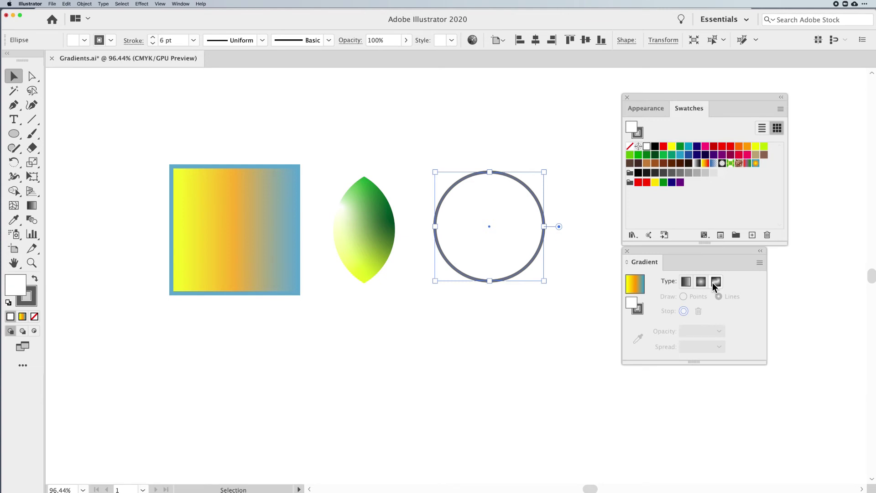
left_click(640, 310)
left_click(640, 284)
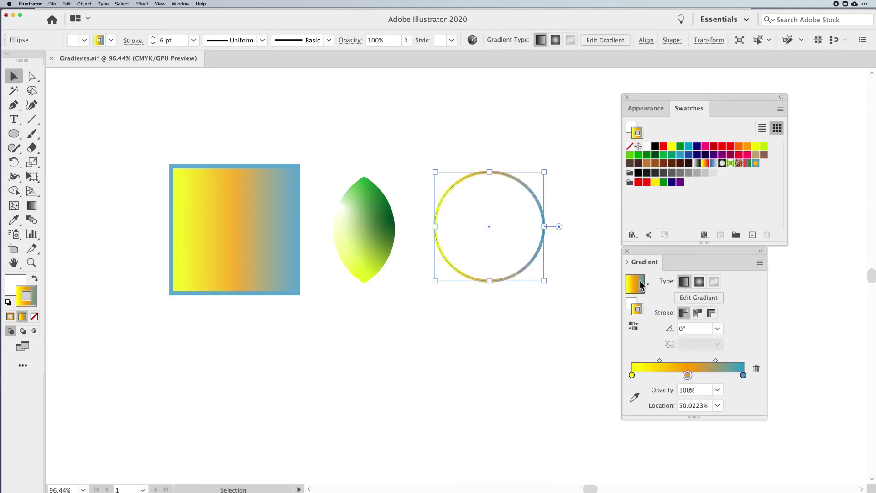
left_click(647, 284)
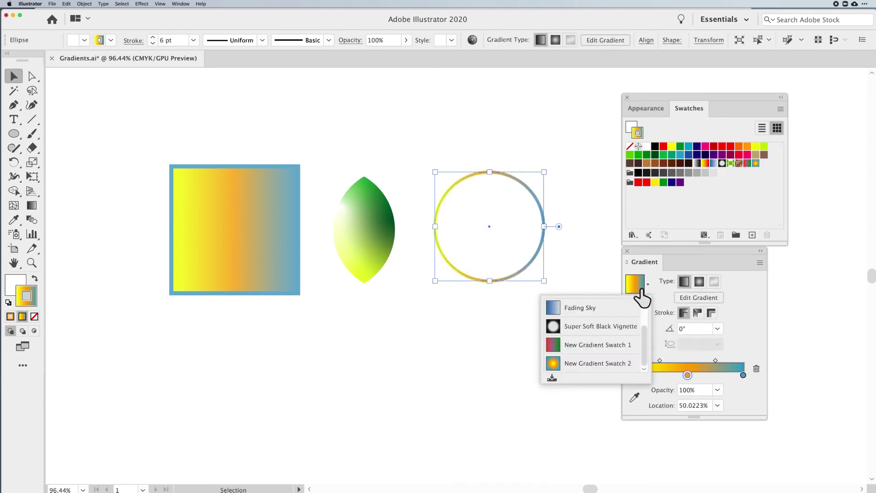
left_click(587, 310)
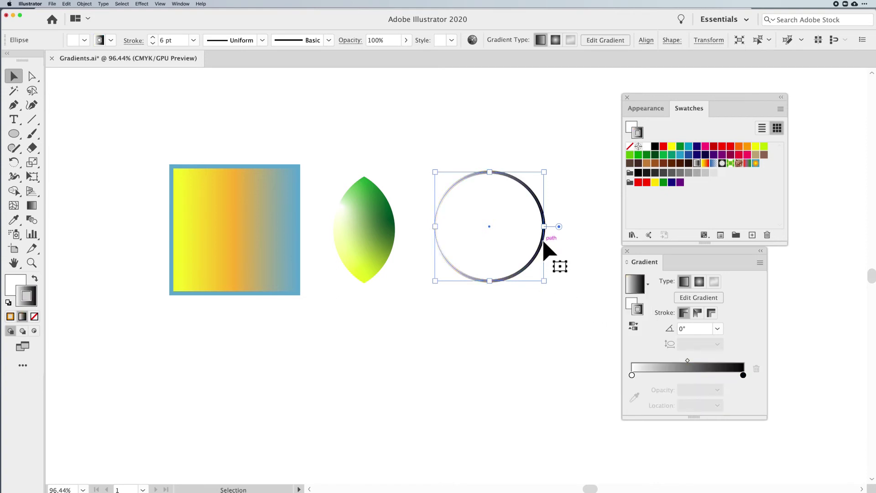
- Increase the circle's stroke weight to 19 pt, keeping the stroke as the gradient target
left_click(152, 37)
left_click(155, 38)
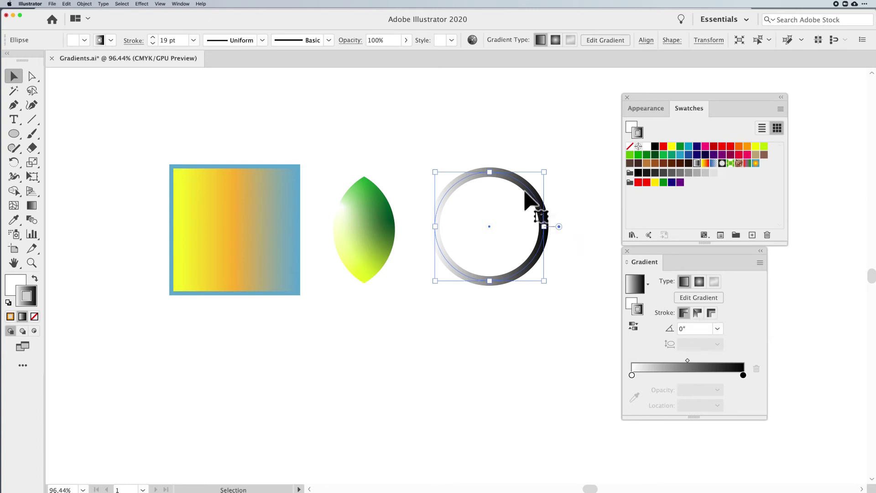
left_click(638, 301)
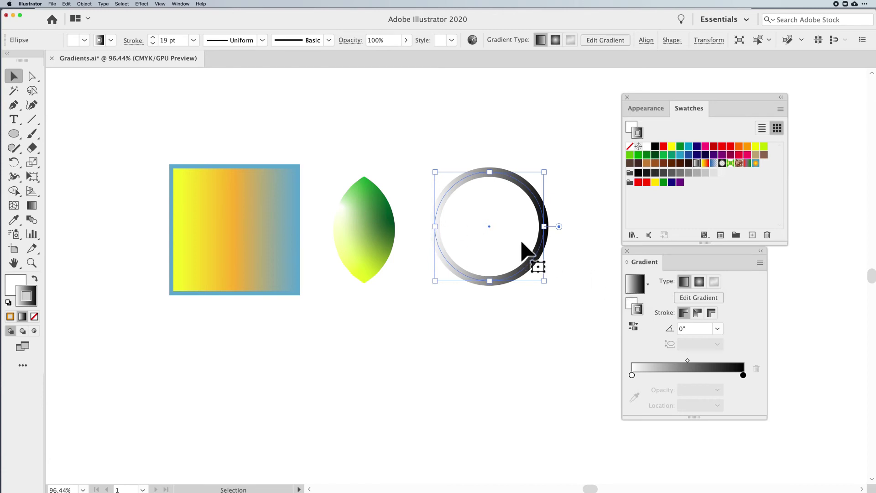
- Try the stroke gradient along and across the circle's stroke, reversing its direction and restoring it
left_click(697, 313)
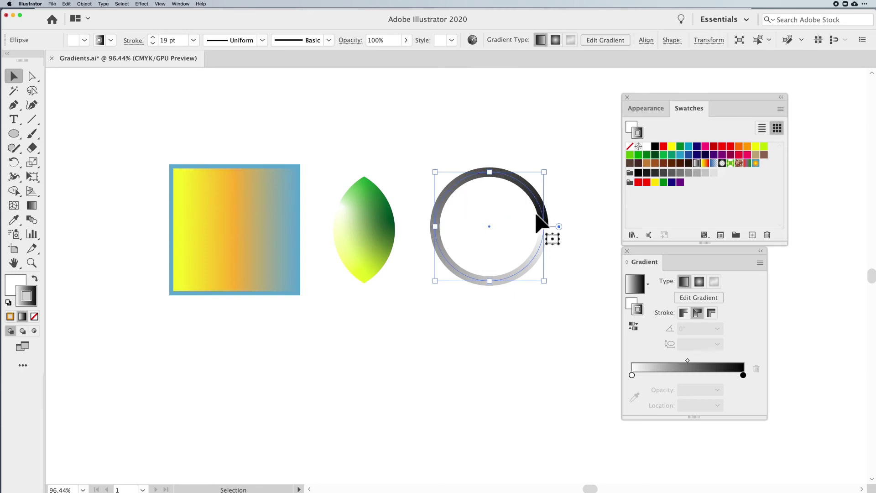
left_click(711, 313)
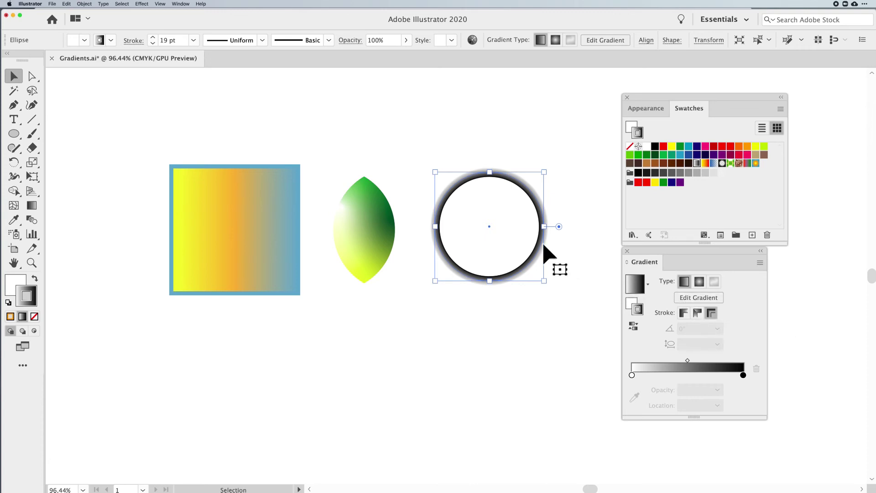
left_click(634, 326)
left_click(634, 325)
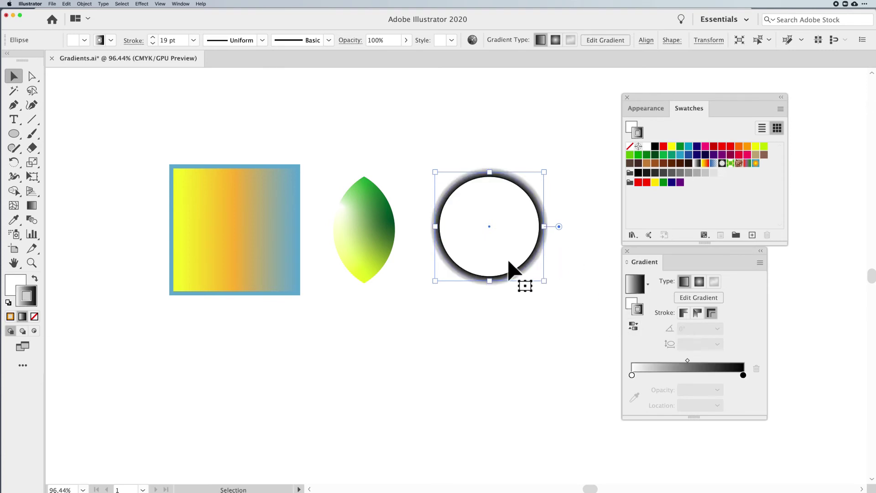
- Compare the stroke gradient applied within, along and across the circle's stroke, reversing it and restoring its direction again
left_click(681, 314)
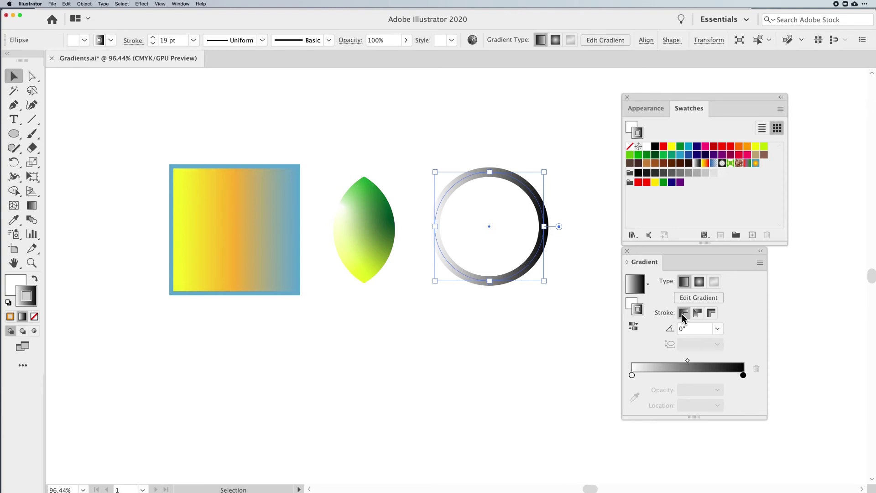
left_click(697, 314)
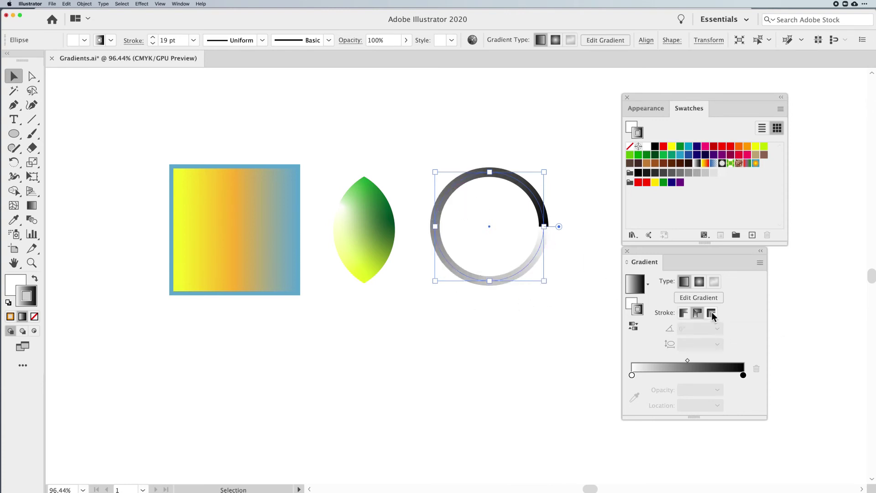
left_click(711, 313)
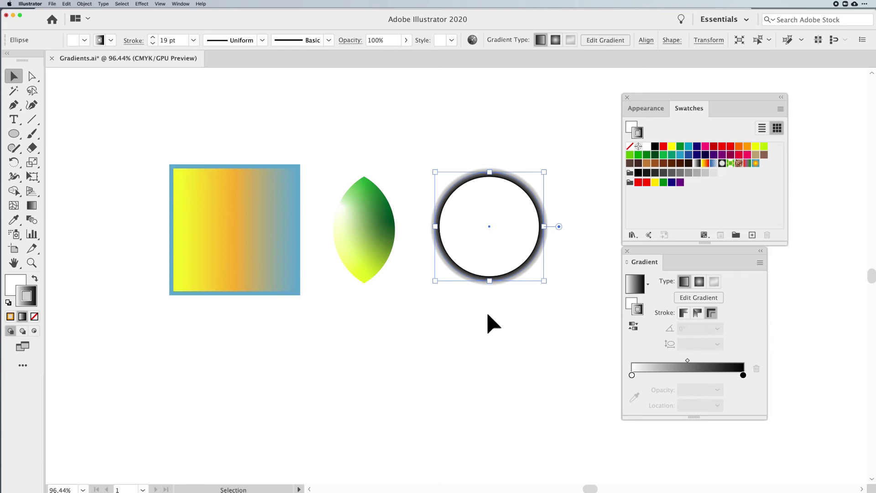
left_click(636, 325)
left_click(636, 326)
- Increase the circle's stroke weight to 64 pt and apply the gradient along the stroke
left_click(153, 38)
left_click(153, 38)
left_click(153, 38)
left_click(153, 38)
left_click(153, 38)
left_click(154, 38)
left_click(153, 38)
left_click(153, 38)
left_click(684, 313)
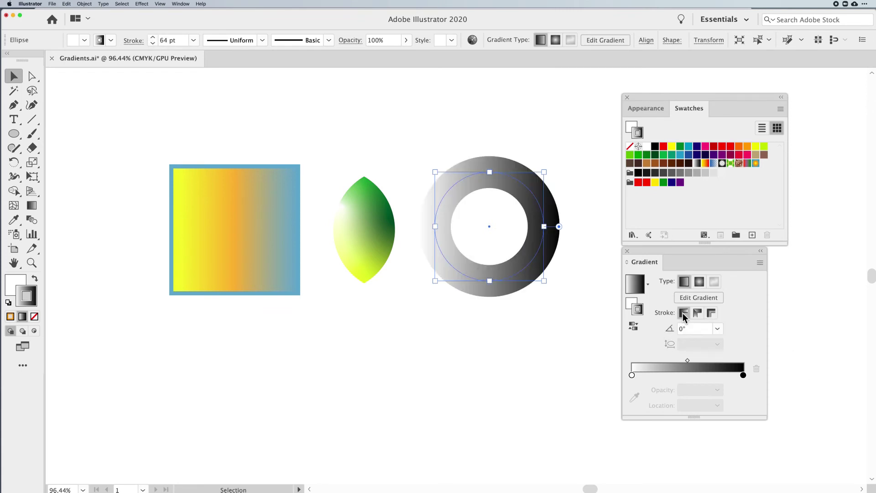
left_click(697, 314)
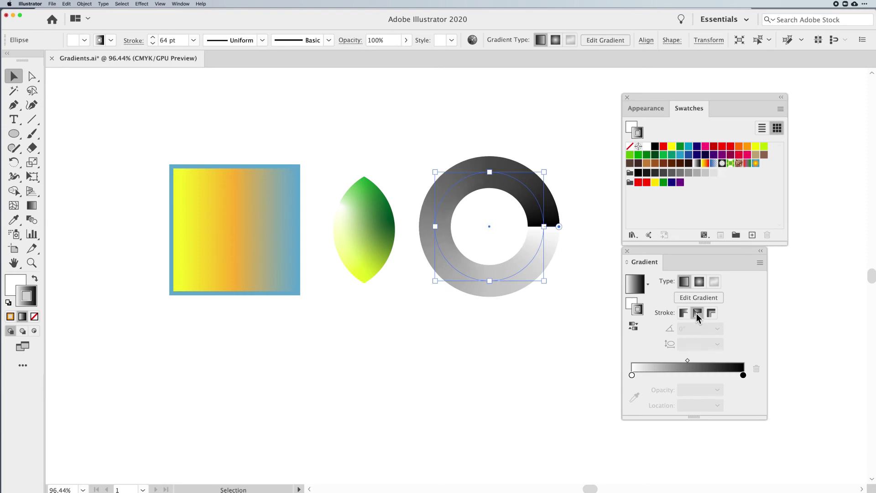
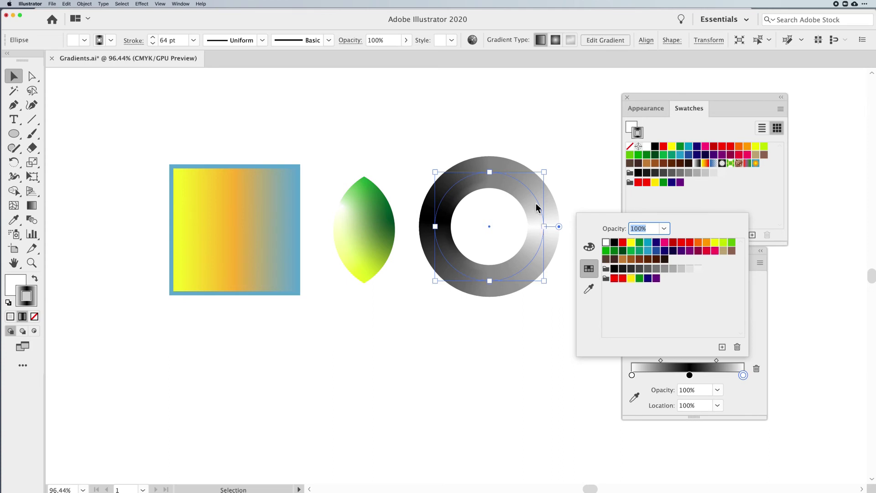
- Move the black stop to 19.8638% and duplicate white and black stops alternately along the ramp, with the last black one at 87.8021%
left_click(753, 324)
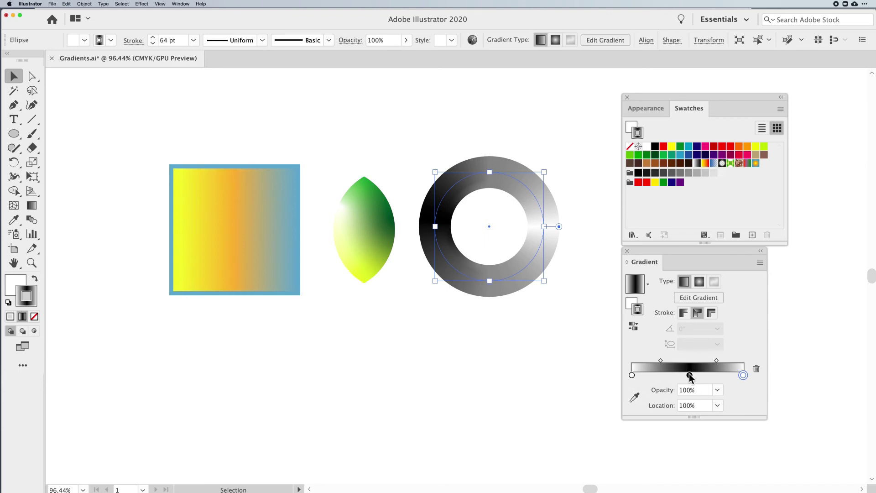
left_click_drag(689, 375, 654, 375)
left_click(632, 375)
left_click_drag(636, 375, 674, 375)
left_click(654, 376)
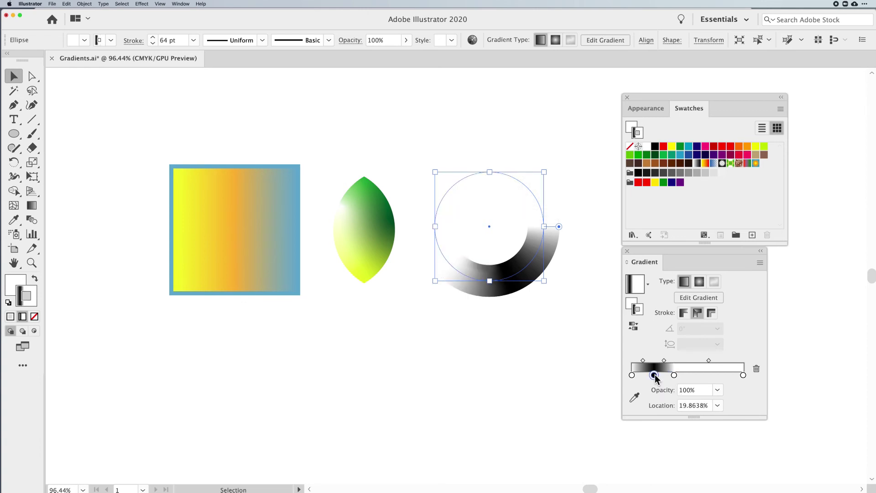
left_click_drag(654, 376, 729, 374)
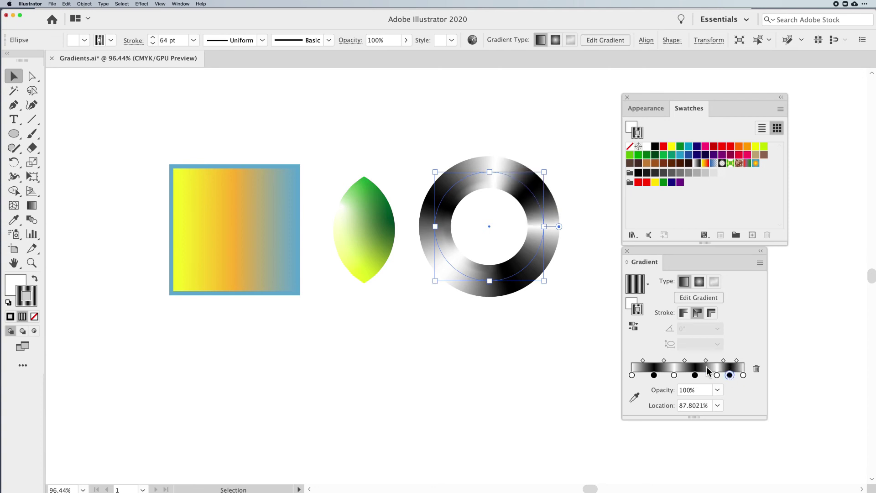
- Adjust the spacing of the circle's gradient stops, placing the last inner white stop at 73.2907%, and raise the stroke weight to 221 pt
left_click(544, 315)
left_click(476, 226)
left_click_drag(653, 375, 713, 375)
left_click_drag(154, 37, 154, 37)
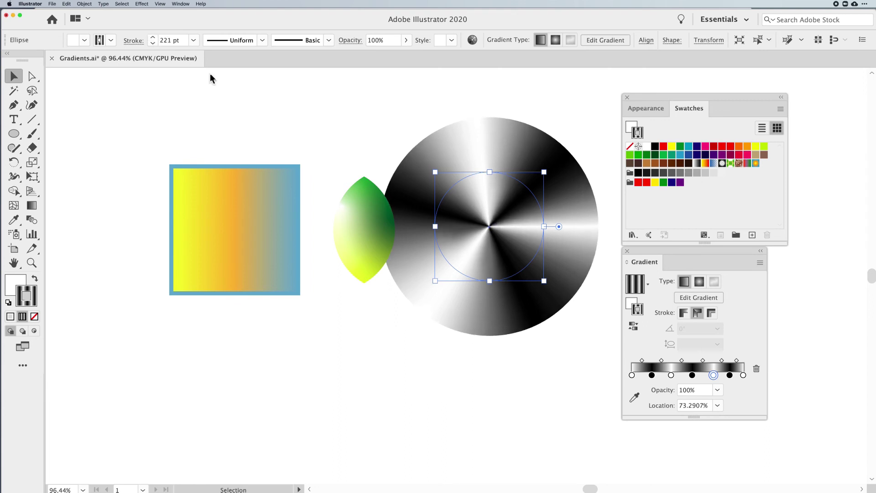
- Move the circle clear of the leaf and place the leaf below the square
left_click(377, 142)
left_click_drag(501, 233, 518, 249)
left_click_drag(365, 242, 230, 384)
- Shift the circle slightly up and to the left, and shrink it proportionally around its centre
left_click_drag(504, 254, 480, 248)
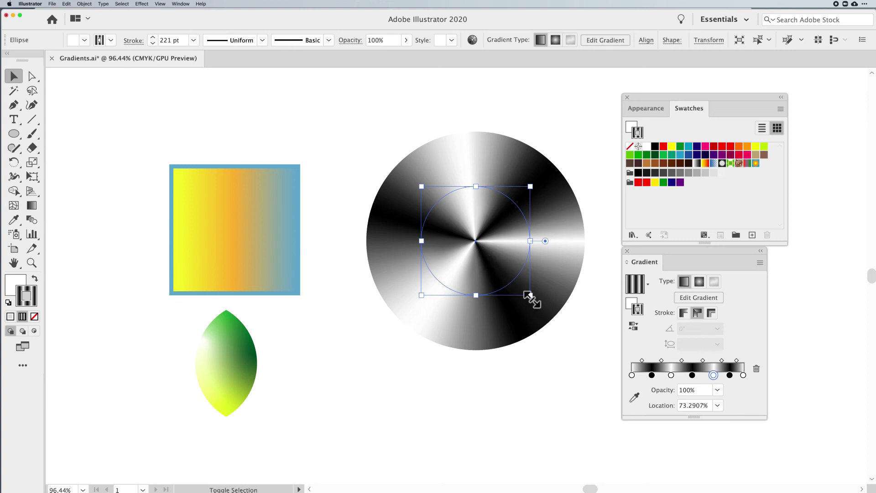
left_click_drag(529, 294, 491, 257)
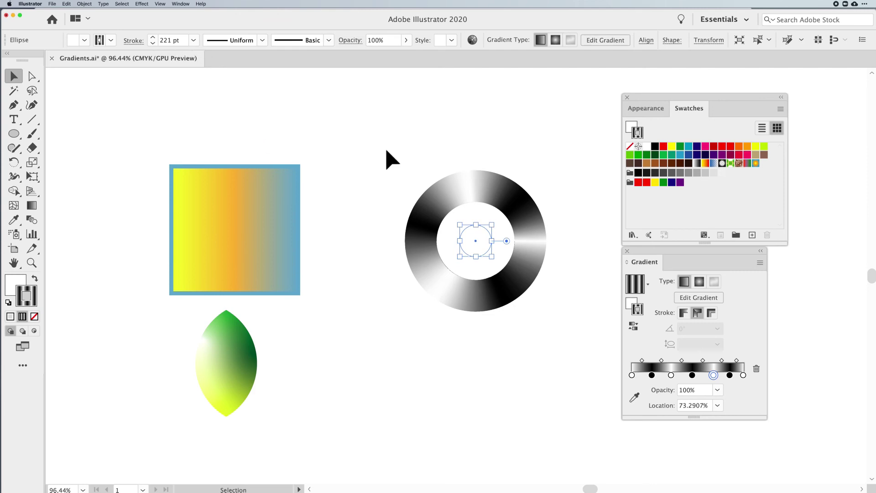
- Undo the circle's last shrink, try its stroke gradient within and along the stroke, and set it to apply across the stroke
key("super+z")
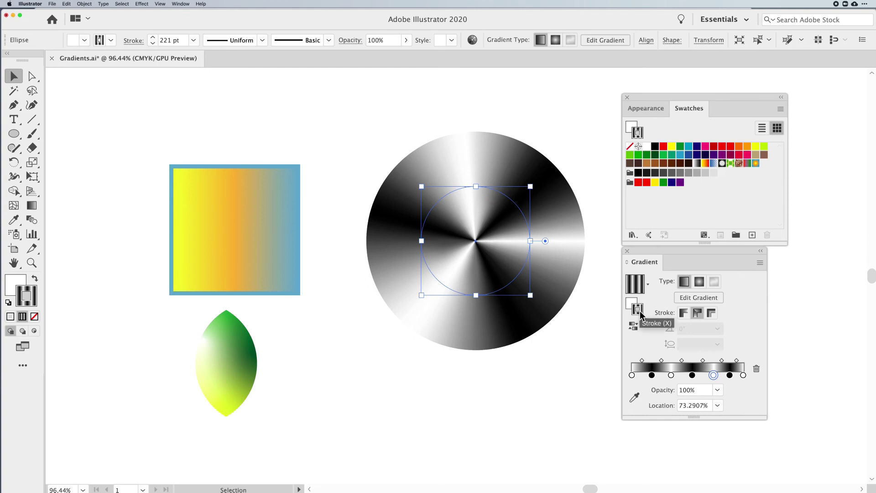
left_click(683, 313)
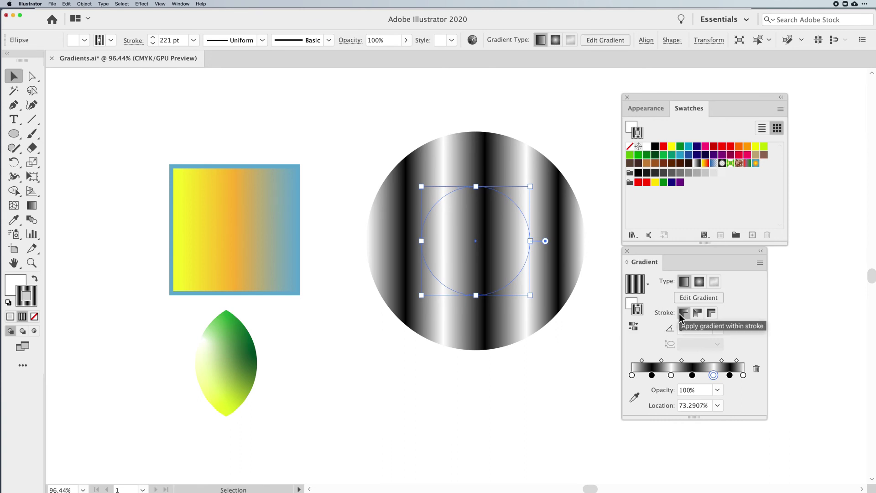
left_click(697, 313)
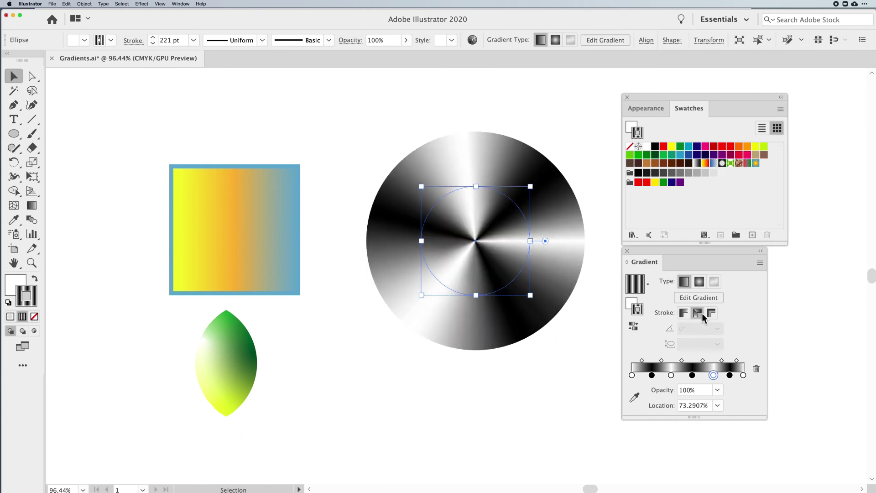
left_click(711, 314)
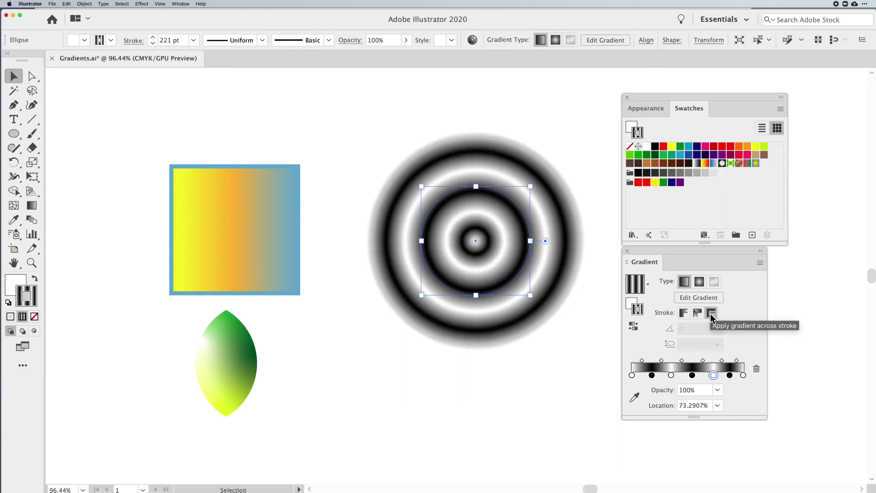
left_click(568, 380)
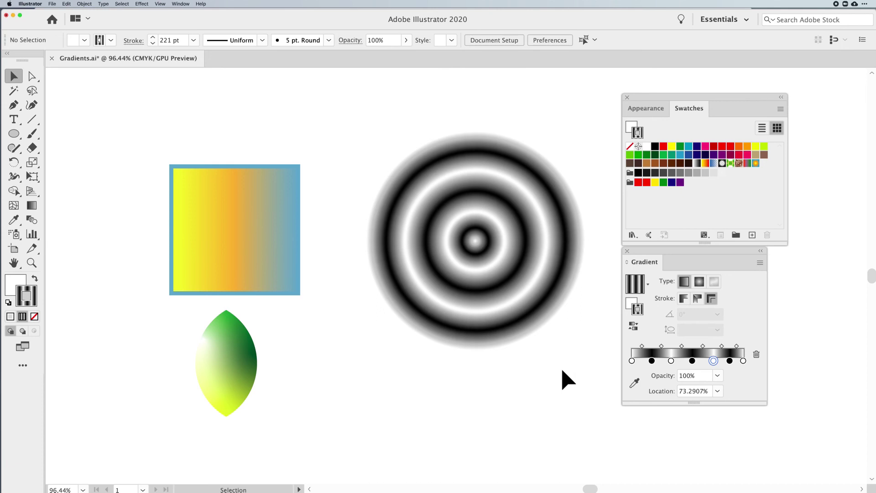
left_click(401, 201)
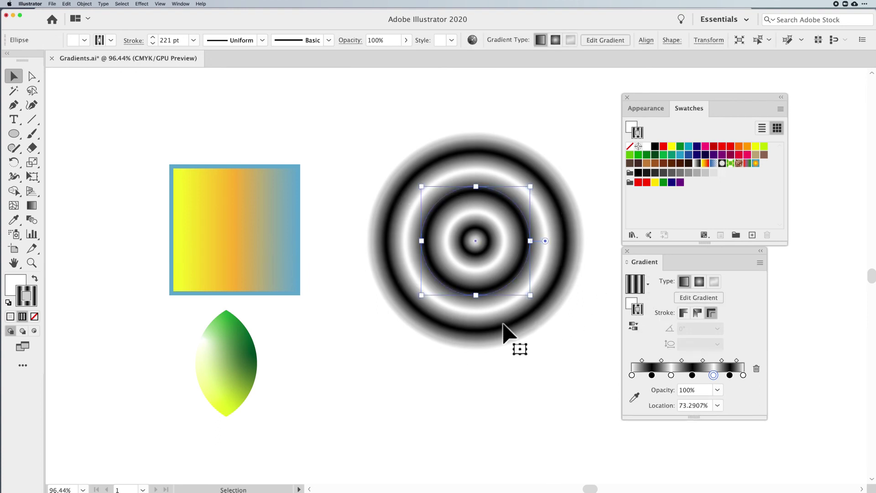
left_click(374, 356)
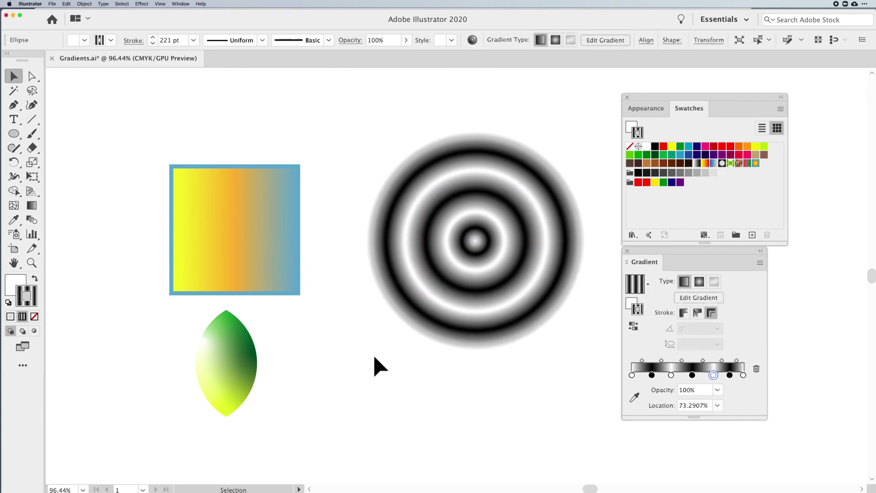
- Raise the square's stroke weight to 16 pt and apply New Gradient Swatch 1 to its stroke
left_click(208, 234)
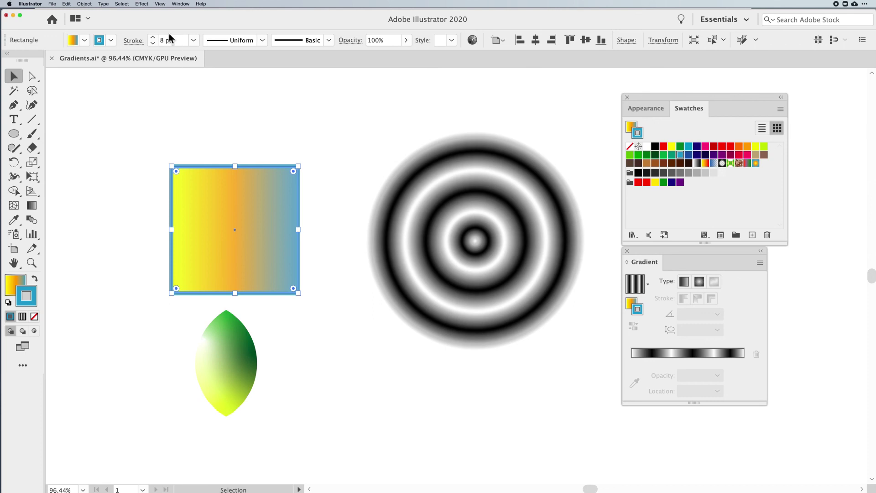
left_click(154, 37)
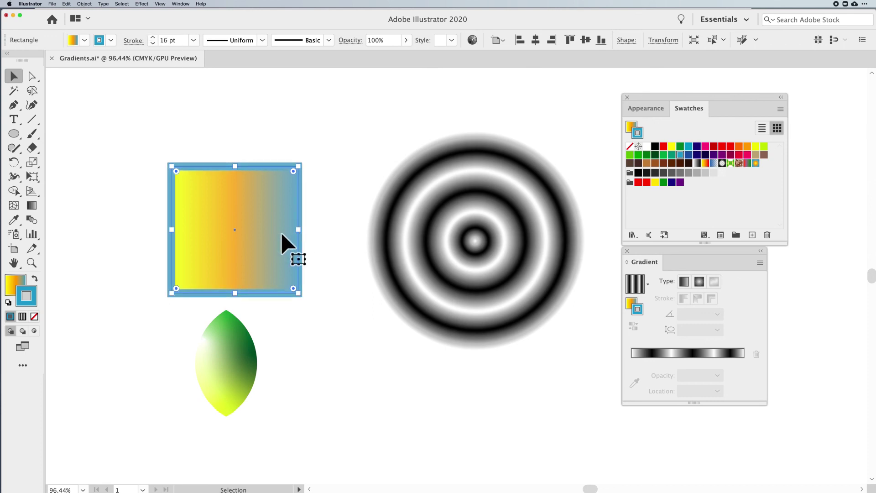
left_click(648, 285)
left_click(578, 346)
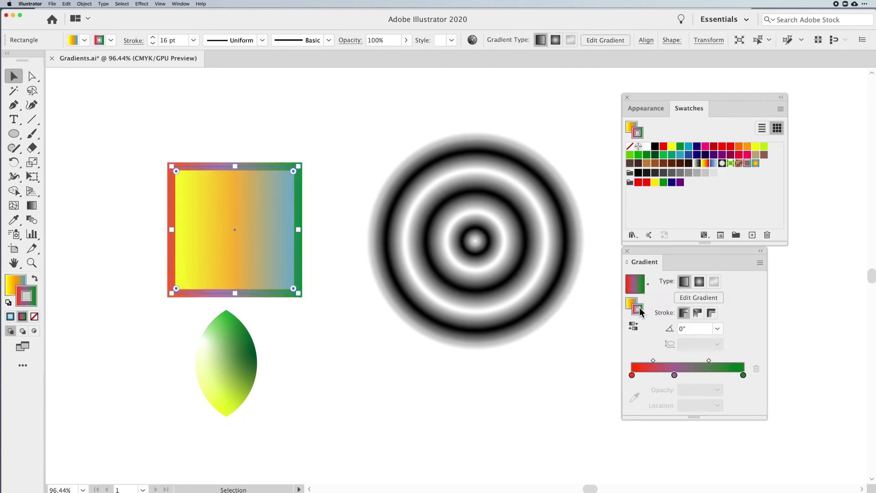
- Cycle the circle's stroke gradient through within, along and across the stroke to compare them, finishing with across
left_click(461, 264)
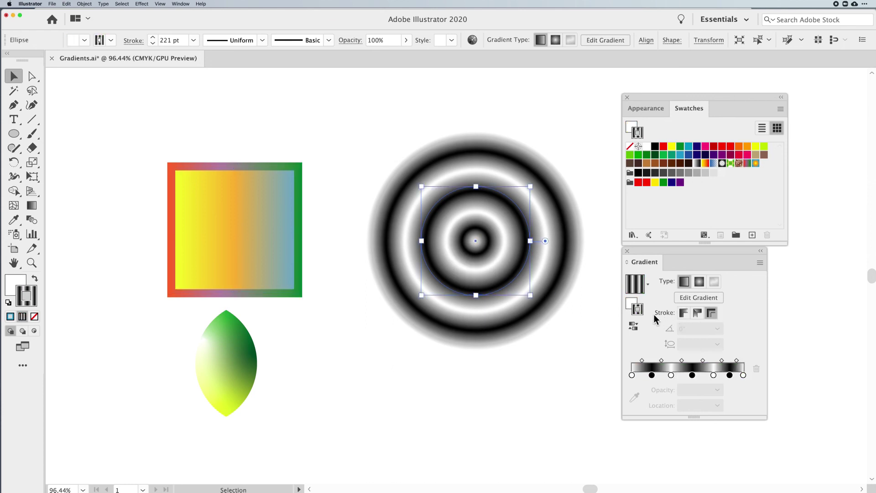
left_click(683, 313)
left_click(697, 314)
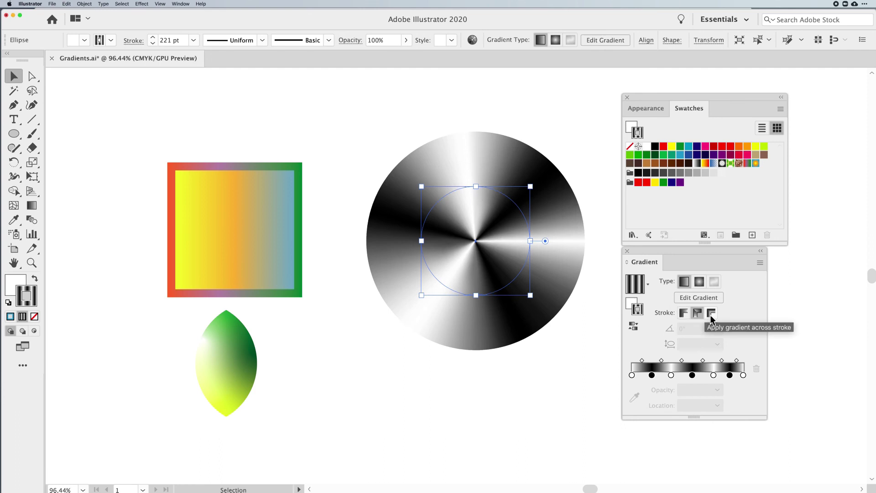
left_click(711, 312)
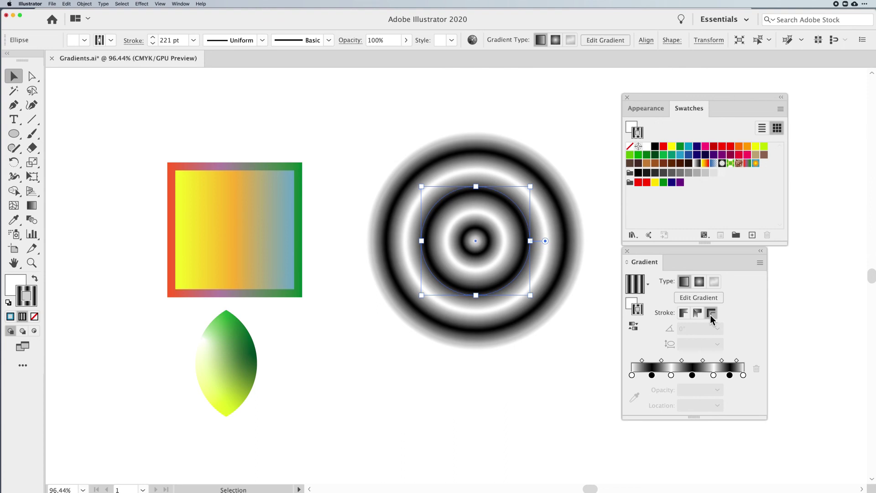
left_click(685, 314)
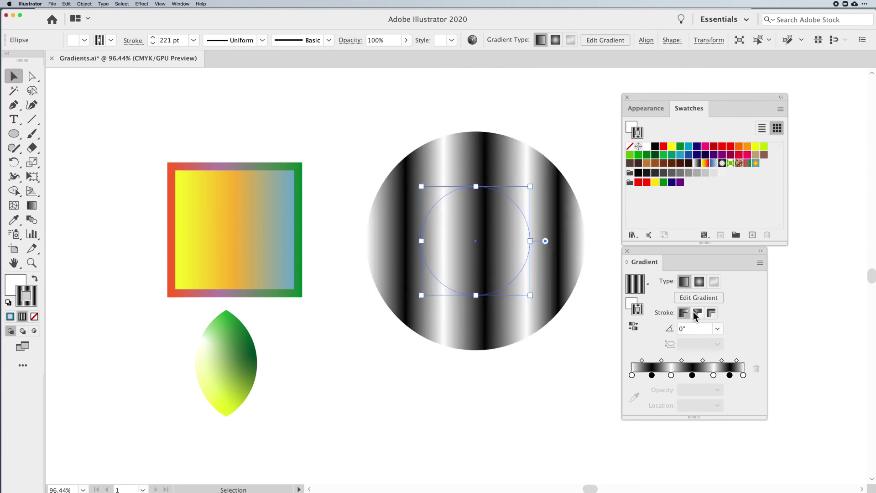
left_click(695, 315)
left_click(711, 313)
left_click(501, 401)
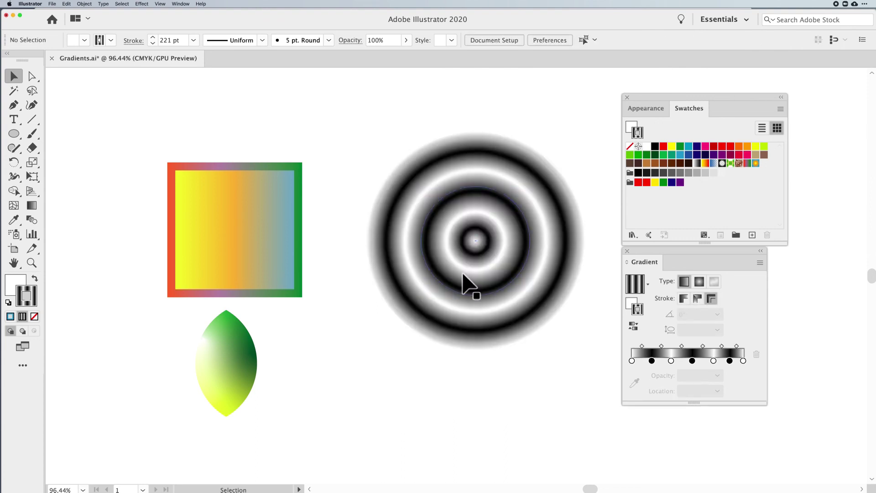
- Move the ringed circle up and draw a small circle from its centre in the free space below it
left_click_drag(471, 293, 479, 256)
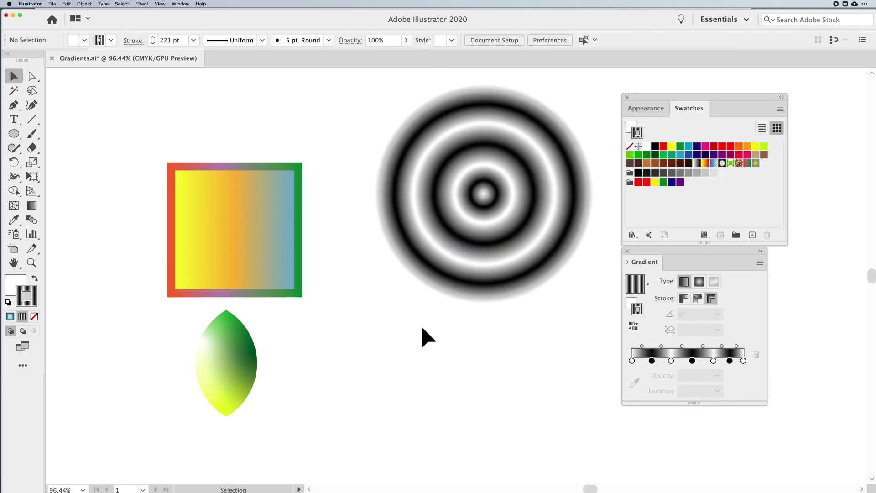
scroll(419, 338, "down", 2)
left_click(14, 133)
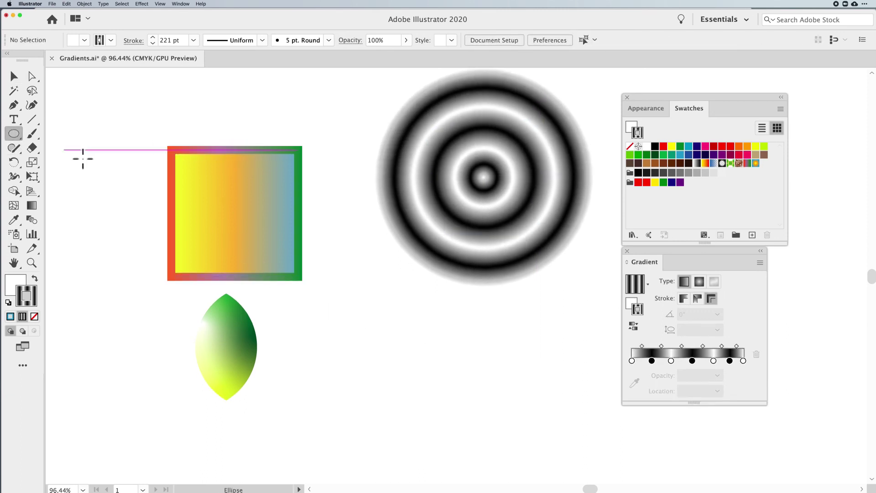
left_click_drag(419, 373, 447, 392)
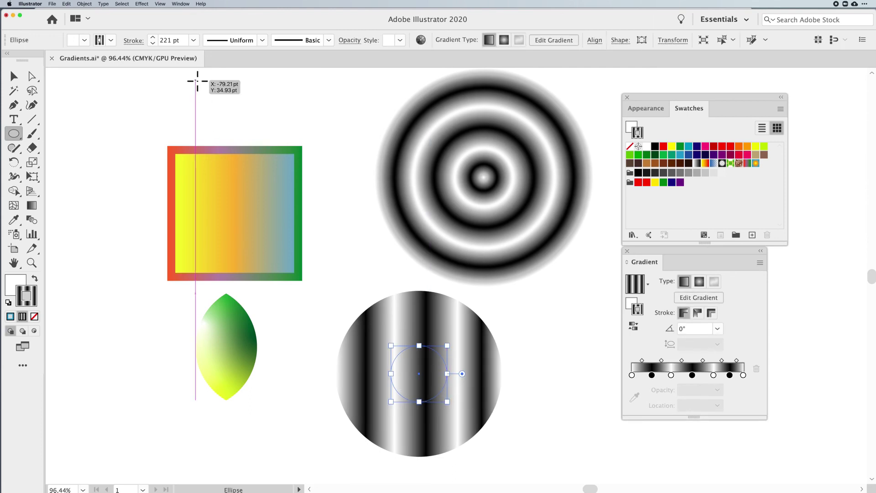
- Remove the small circle's fill and stroke, and enlarge it proportionally around its centre
key("x")
key("slash")
key("shift+x")
key("slash")
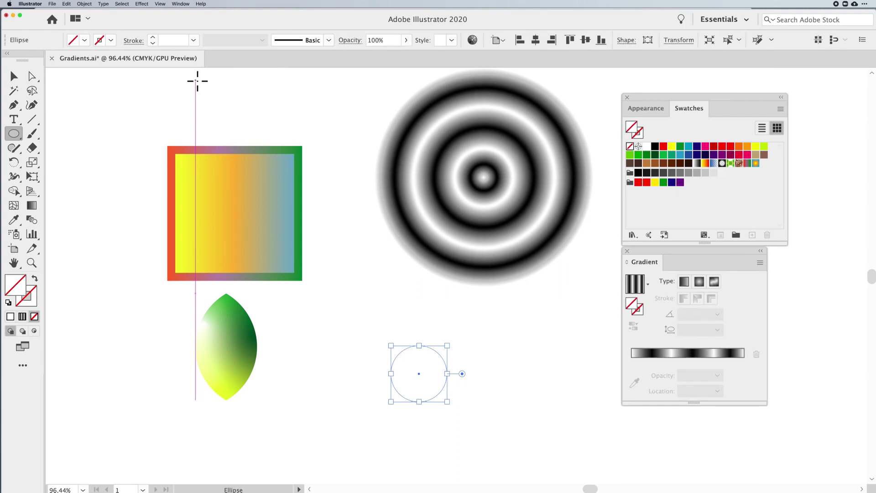
left_click(15, 76)
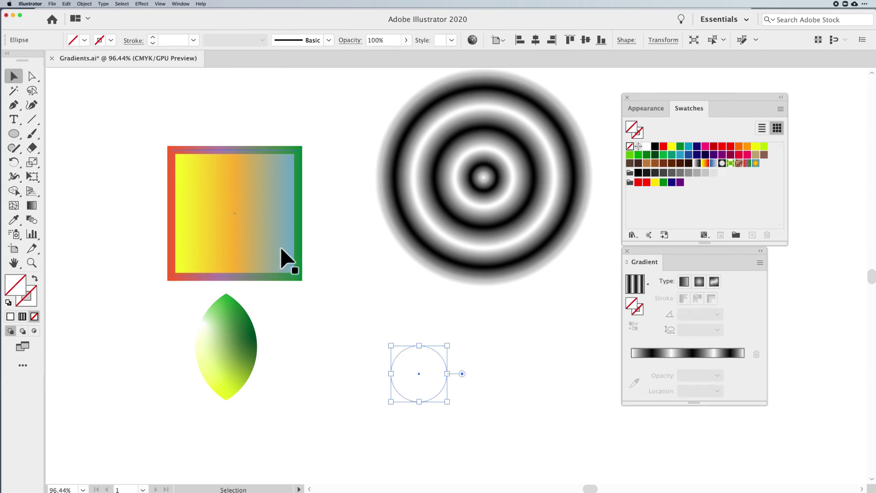
left_click_drag(446, 402, 461, 416)
- Try the Fading Sky gradient as the small circle's fill, and replace it with the yellow-orange-red gradient swatch
left_click(647, 286)
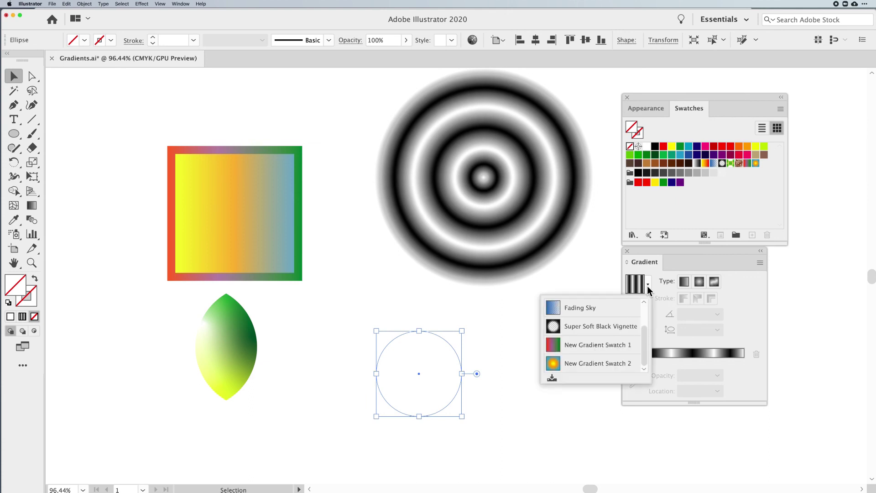
left_click(605, 309)
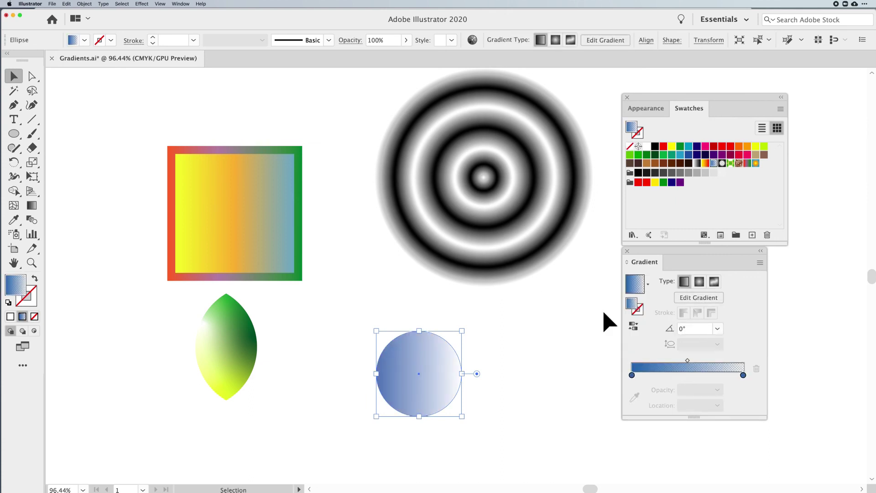
left_click(706, 163)
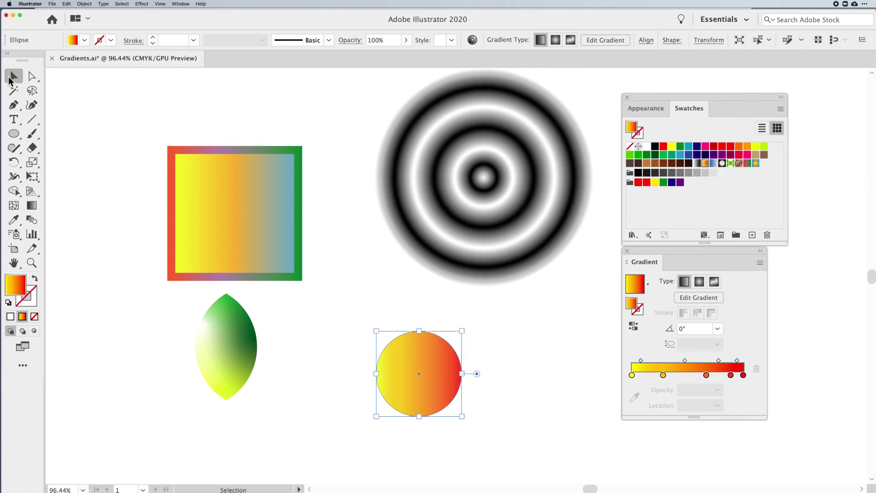
- Make a smaller copy of the yellow-red circle with its gradient reversed, centred inside the original
left_click(527, 347)
left_click(456, 383)
key("ctrl+c")
key("ctrl+v")
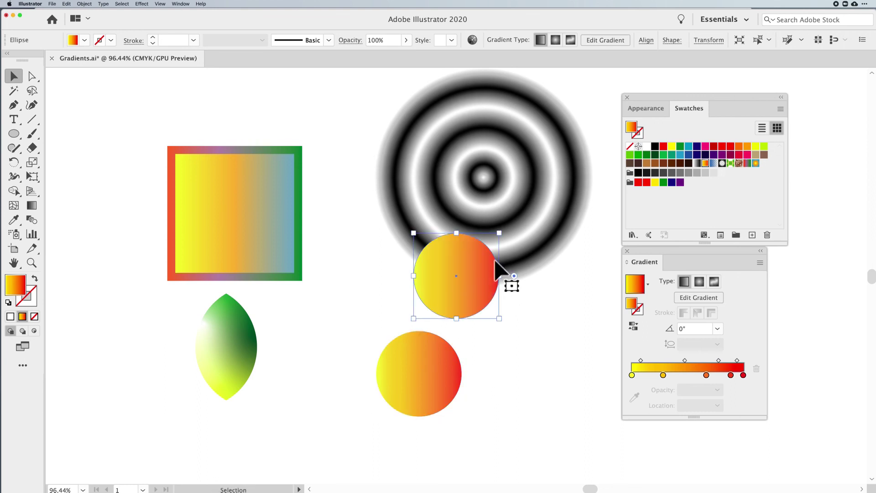
left_click(633, 325)
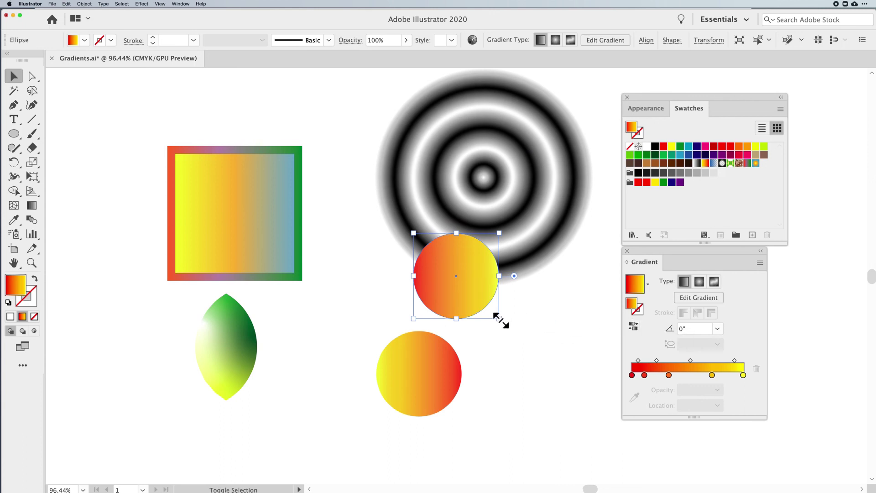
left_click_drag(500, 319, 431, 386)
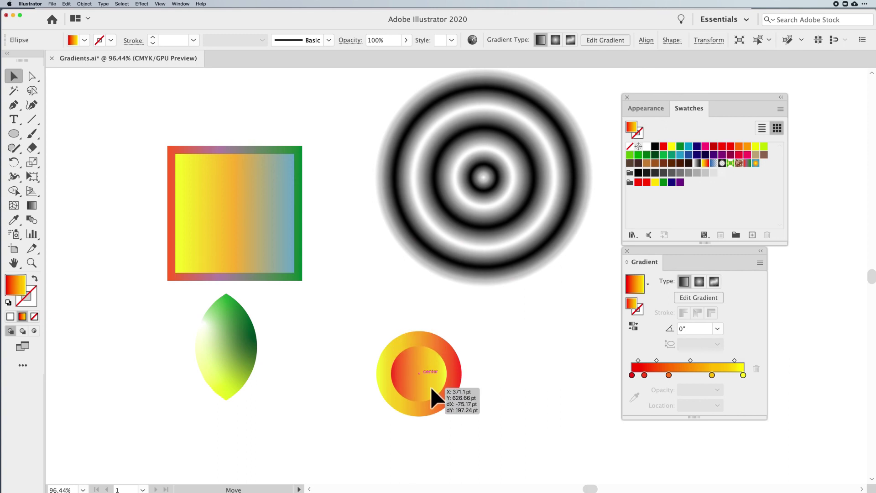
- Select both concentric yellow-red circles and rotate them together clockwise by about 30°
left_click(536, 384)
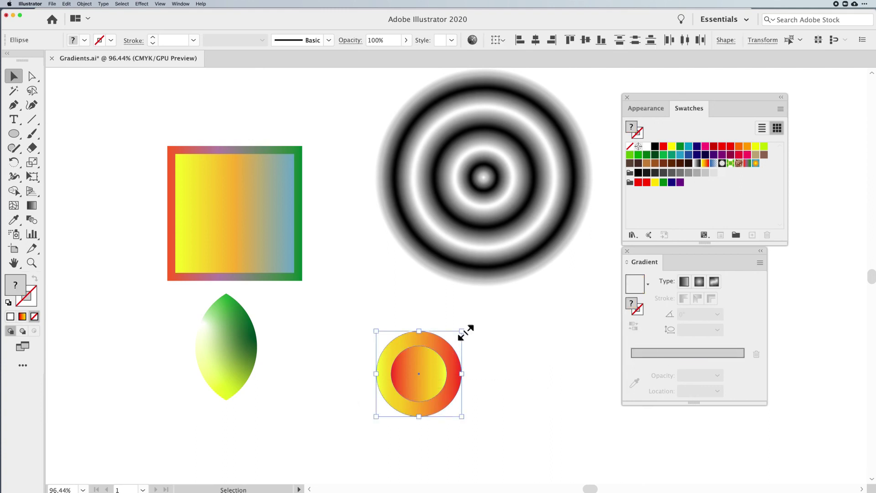
left_click_drag(465, 330, 478, 361)
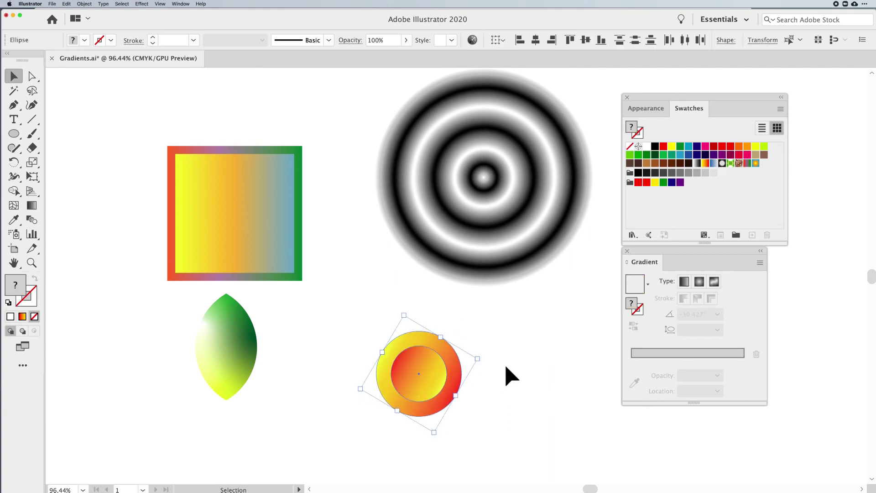
left_click(500, 369)
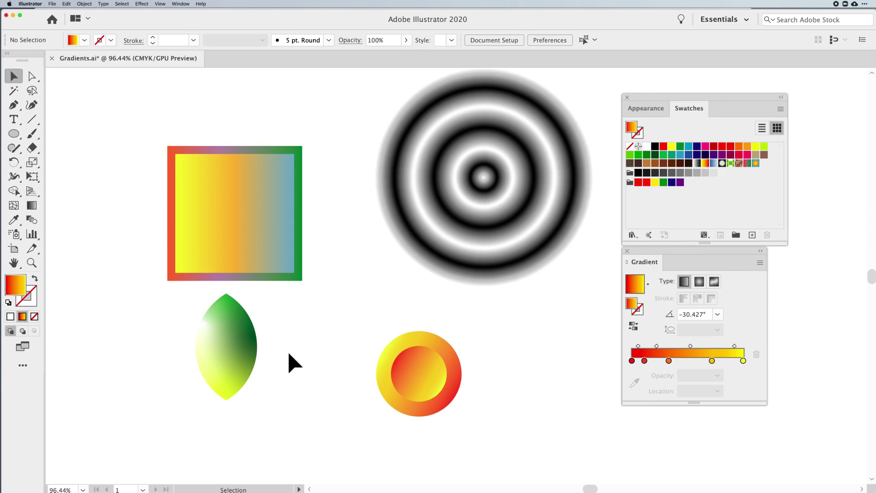
- Move the leaf slightly down and to the right, and the yellow-red circles to the left beside it
left_click_drag(245, 340, 261, 354)
left_click_drag(422, 382, 365, 372)
- Examine the square's linear gradient and the leaf's freeform gradient with its colour stops displayed
left_click(246, 196)
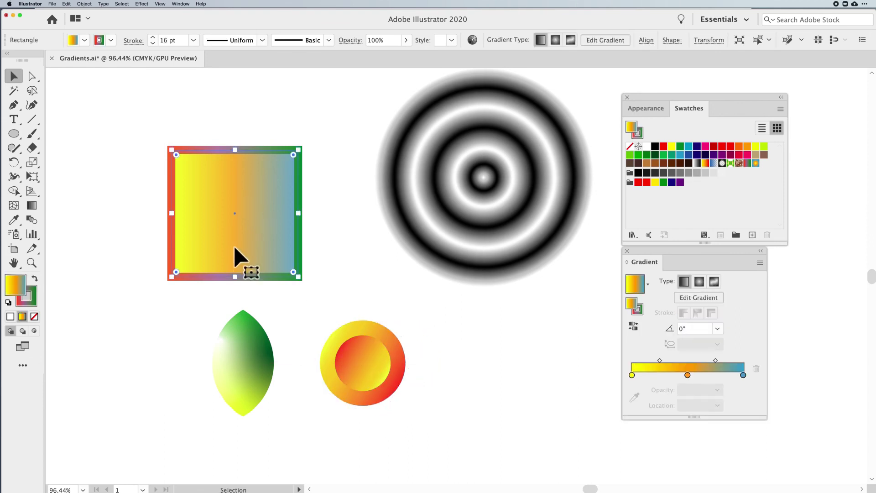
left_click(264, 371)
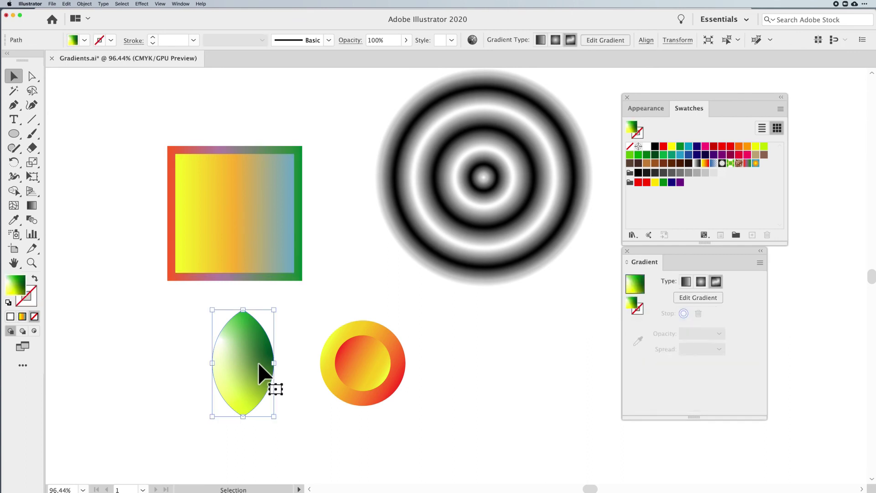
left_click(699, 298)
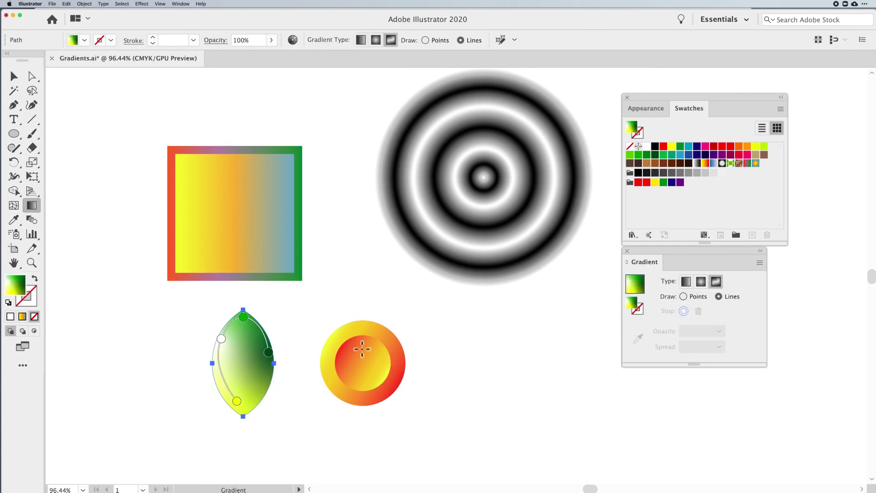
left_click(11, 80)
- Move the ringed circle down and to the left, and cycle its stroke gradient through within and along, ending with across
left_click_drag(445, 155, 410, 186)
left_click(639, 312)
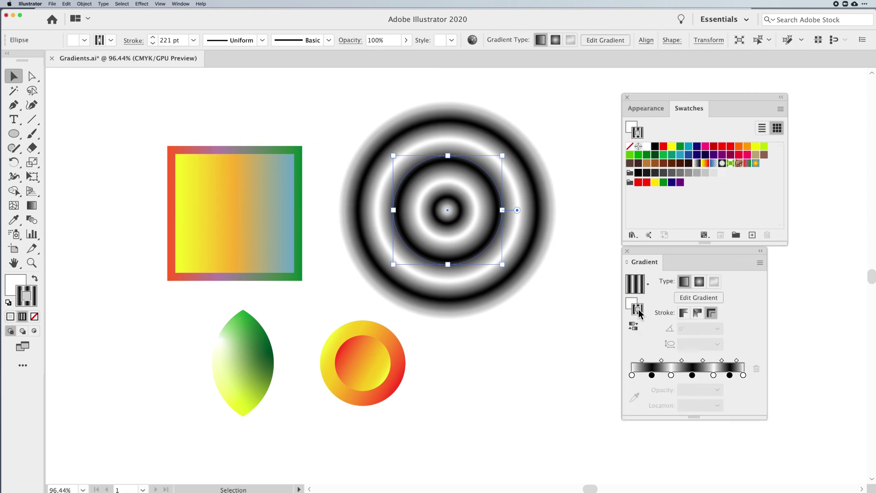
left_click(683, 313)
left_click(697, 314)
left_click(710, 313)
- Shift the two yellow-red circles together slightly down and to the right, clear of the ringed circle
left_click(376, 346)
left_click_drag(373, 358, 383, 374)
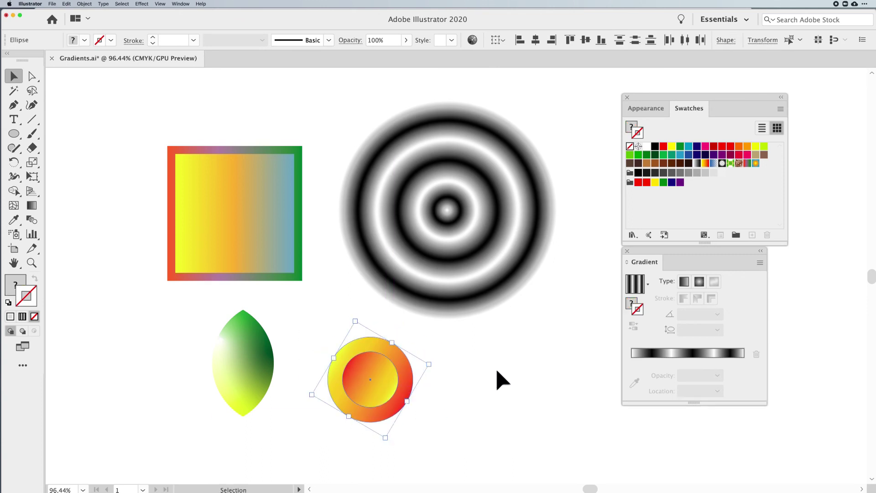
left_click(505, 370)
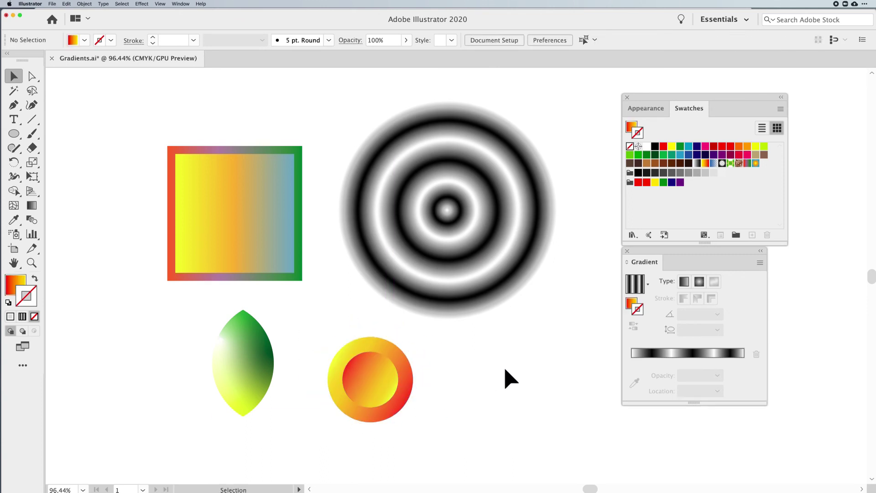